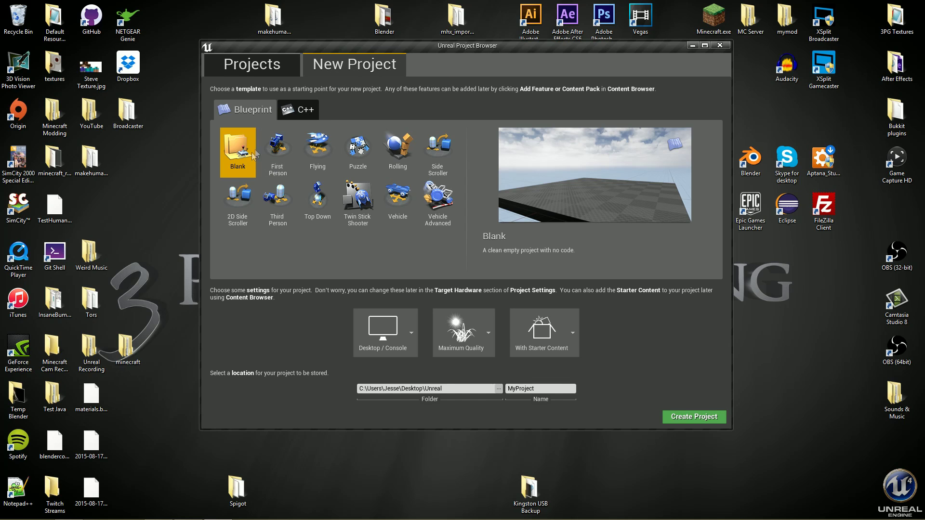
Step: Choose the Top Down template, name the project RTS_Tutorial, and create it
{"action": "left_click", "coordinate": [318, 209]}
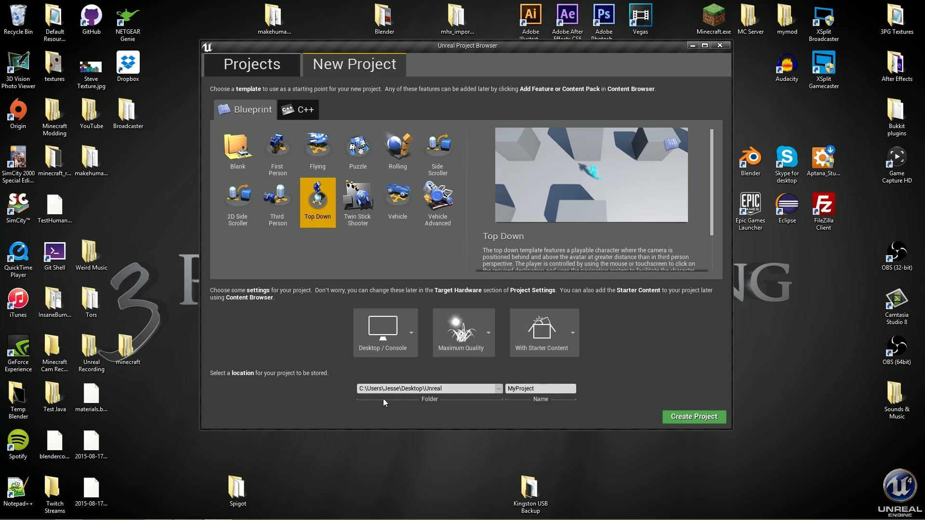
{"action": "left_click", "coordinate": [543, 390]}
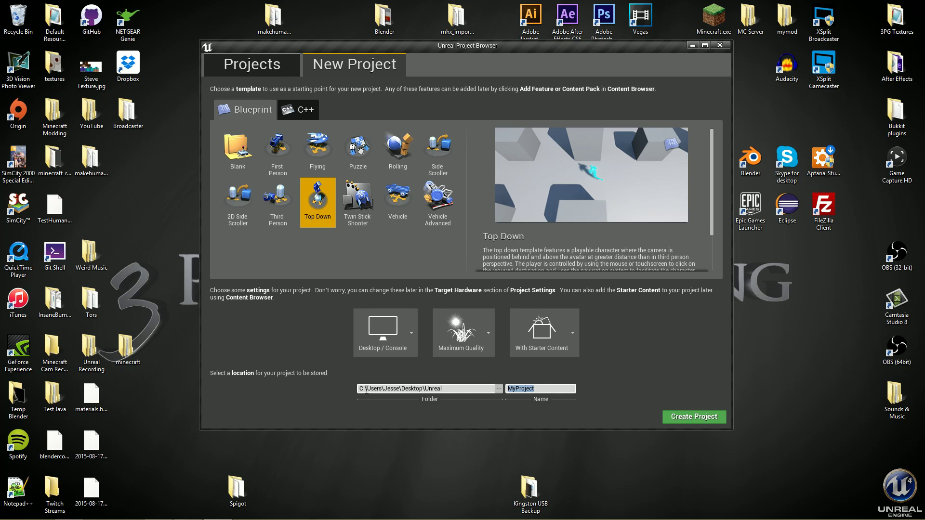
{"action": "type", "text": "RTS_Tutorial"}
{"action": "left_click", "coordinate": [677, 417]}
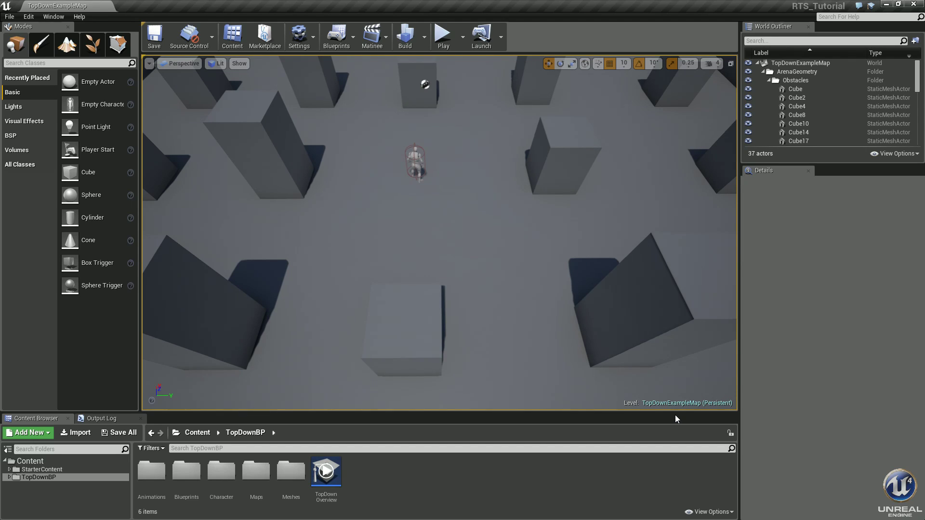
Step: Zoom out to inspect the arena and select the first obstacle Cube in the World Outliner
{"action": "scroll", "coordinate": [491, 206], "scroll_direction": "down", "scroll_amount": 10}
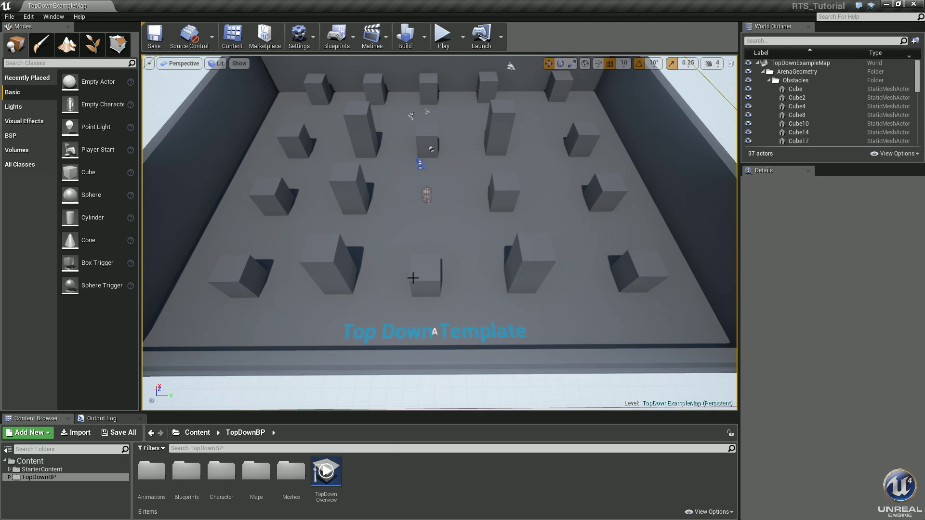
{"action": "scroll", "coordinate": [426, 219], "scroll_direction": "down", "scroll_amount": 8}
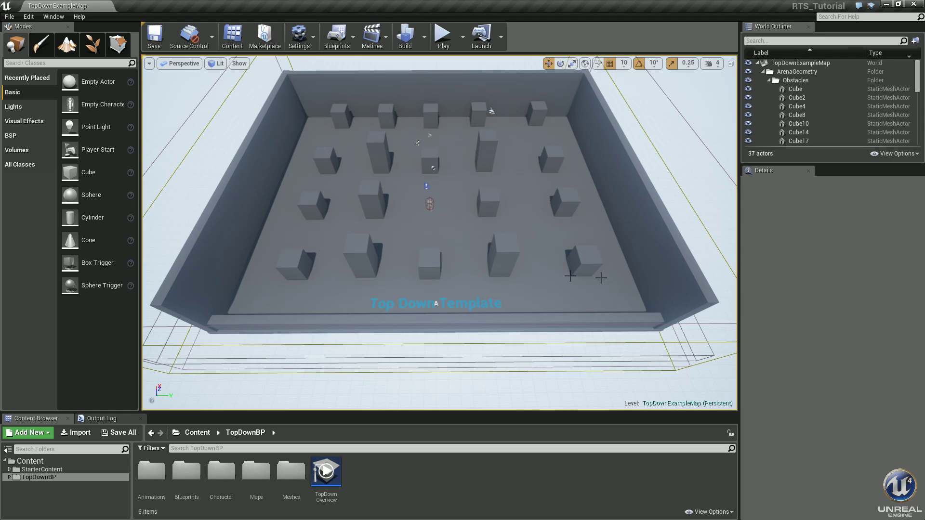
{"action": "scroll", "coordinate": [483, 242], "scroll_direction": "up", "scroll_amount": 5}
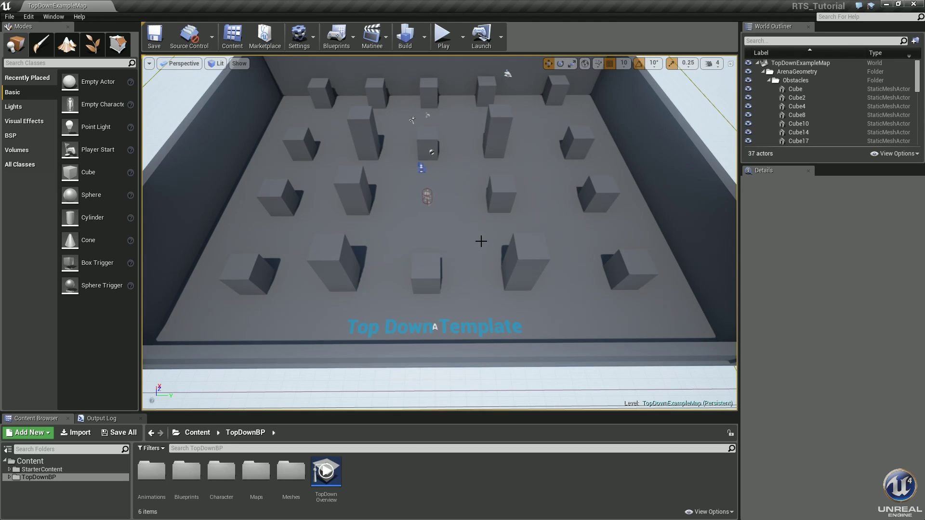
{"action": "scroll", "coordinate": [481, 241], "scroll_direction": "up", "scroll_amount": 3}
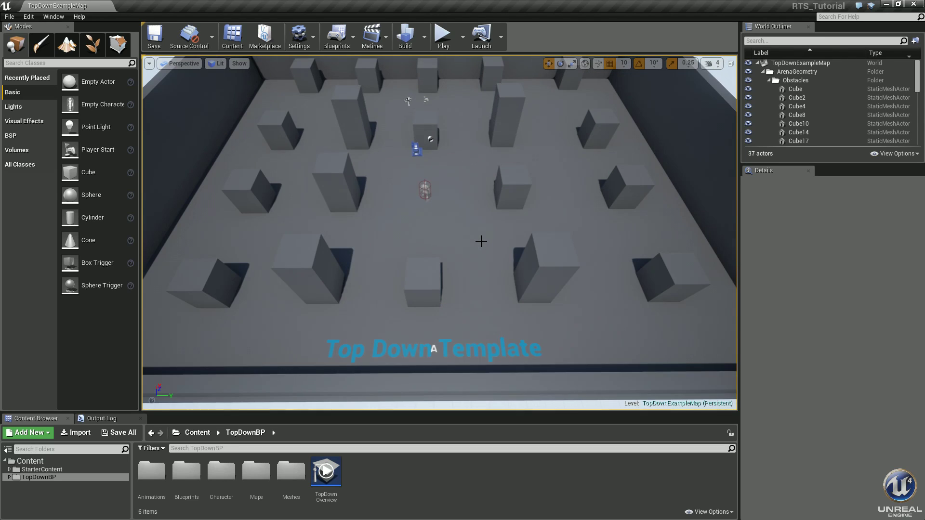
{"action": "left_click", "coordinate": [795, 90]}
{"action": "scroll", "coordinate": [918, 86], "scroll_direction": "down", "scroll_amount": 2}
{"action": "scroll", "coordinate": [919, 89], "scroll_direction": "down", "scroll_amount": 4}
Step: Shift-select the obstacle cubes through Cube31 and delete all 19 of them
{"action": "left_click", "coordinate": [810, 111], "text": "shift"}
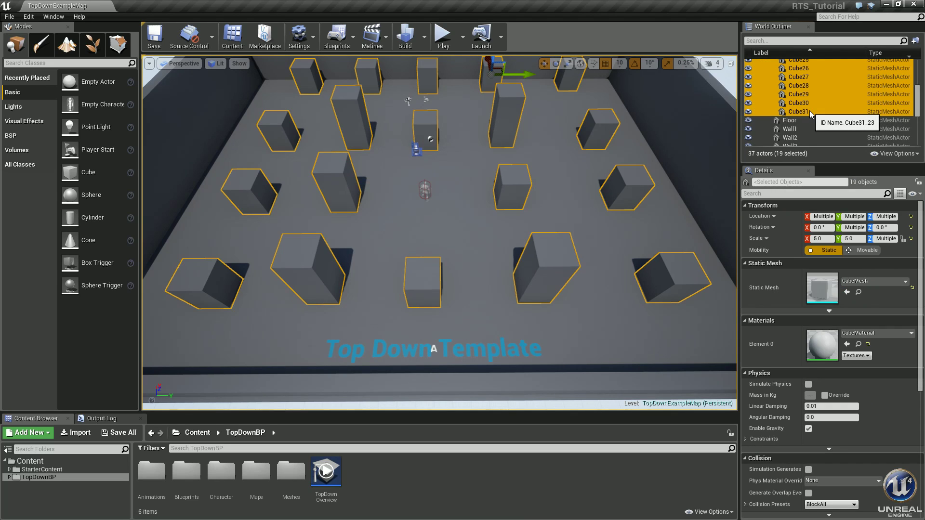
{"action": "key", "text": "Delete"}
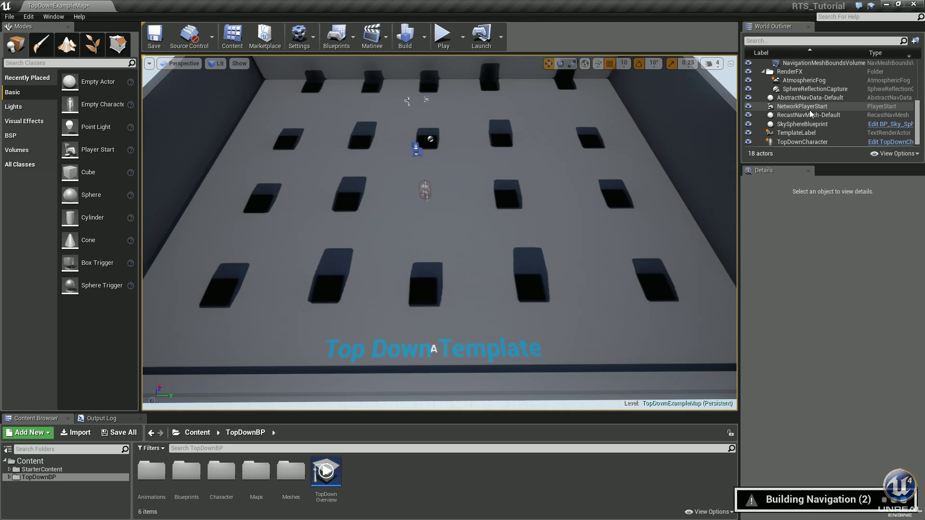
{"action": "scroll", "coordinate": [810, 127], "scroll_direction": "up", "scroll_amount": 2}
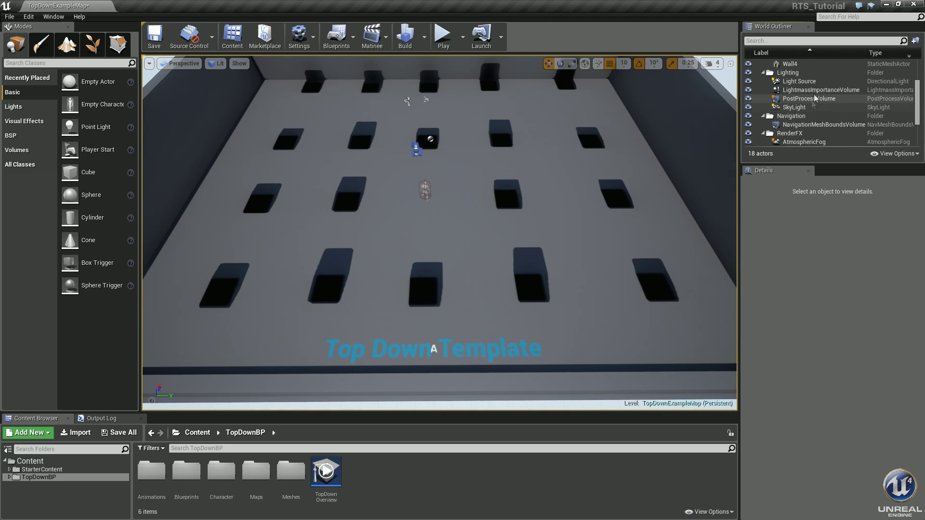
{"action": "scroll", "coordinate": [816, 96], "scroll_direction": "down", "scroll_amount": 4}
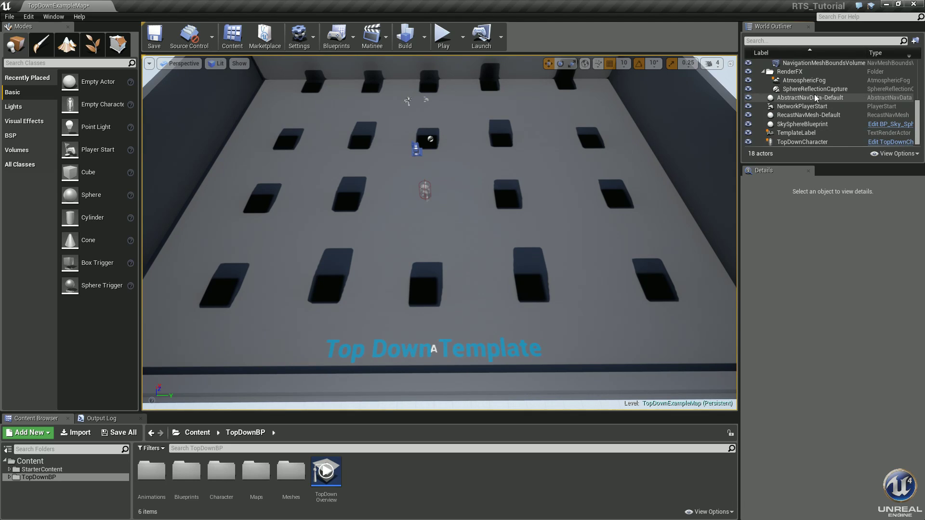
Step: Select Floor through Wall4 and delete the floor and four walls
{"action": "scroll", "coordinate": [815, 98], "scroll_direction": "up", "scroll_amount": 5}
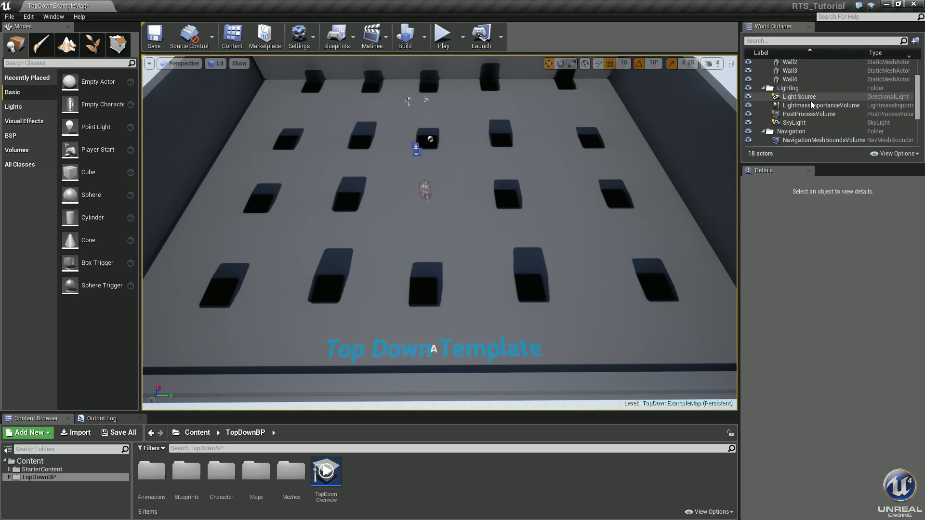
{"action": "scroll", "coordinate": [789, 98], "scroll_direction": "up", "scroll_amount": 3}
{"action": "left_click", "coordinate": [790, 90]}
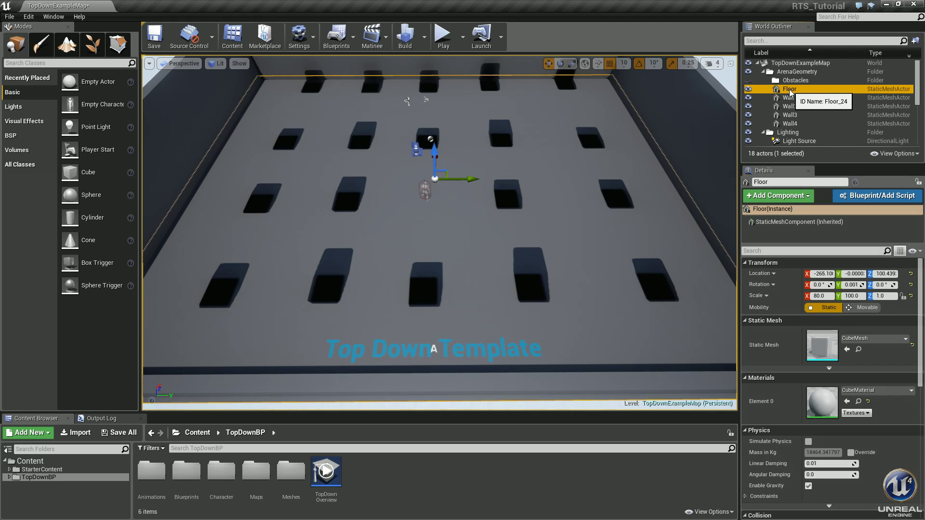
{"action": "left_click", "coordinate": [791, 124], "text": "shift"}
{"action": "key", "text": "Delete"}
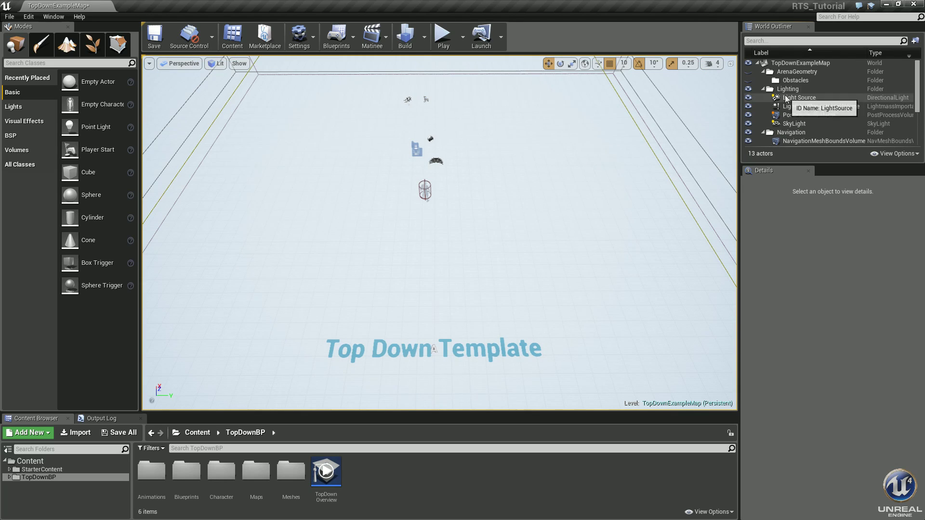
Step: Delete the TopDownCharacter and the NavigationMeshBoundsVolume from the level
{"action": "scroll", "coordinate": [801, 128], "scroll_direction": "down", "scroll_amount": 3}
{"action": "scroll", "coordinate": [801, 128], "scroll_direction": "down", "scroll_amount": 4}
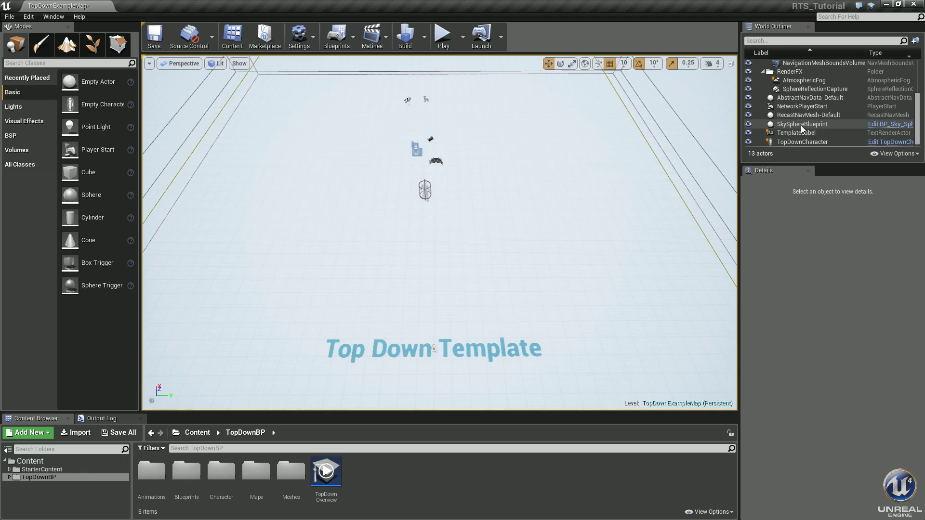
{"action": "left_click", "coordinate": [800, 142]}
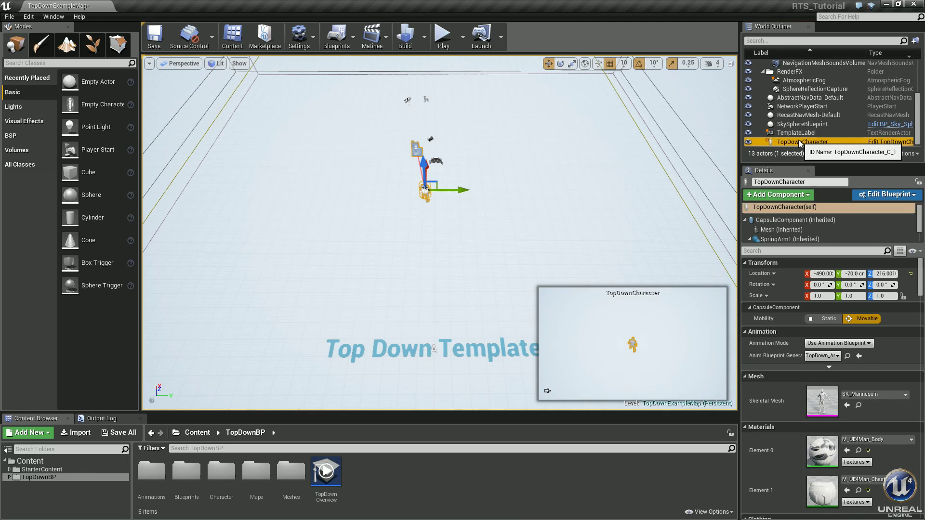
{"action": "key", "text": "Delete"}
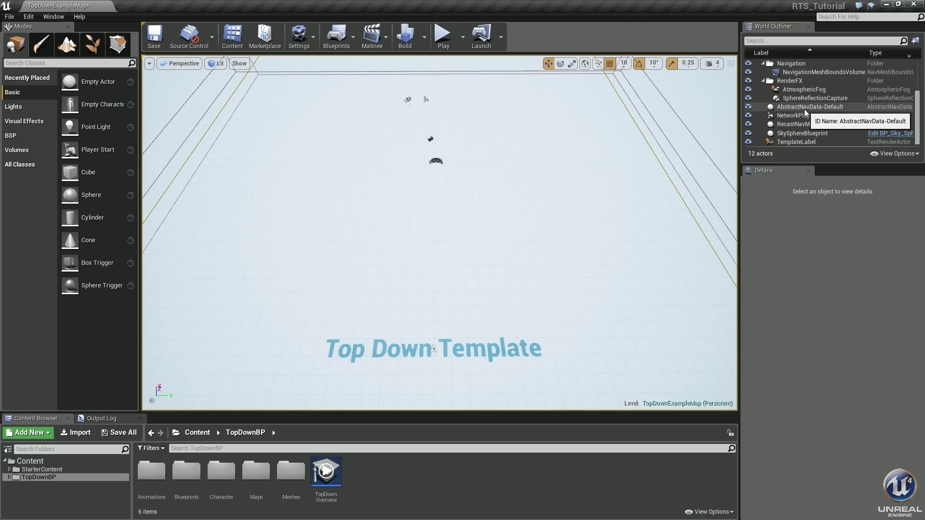
{"action": "scroll", "coordinate": [805, 109], "scroll_direction": "up", "scroll_amount": 1}
{"action": "left_click", "coordinate": [818, 87]}
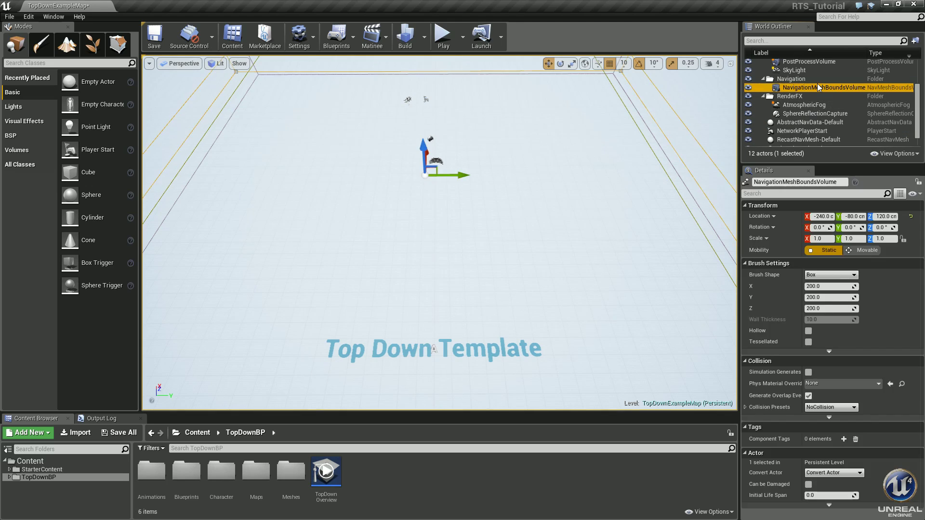
{"action": "key", "text": "Delete"}
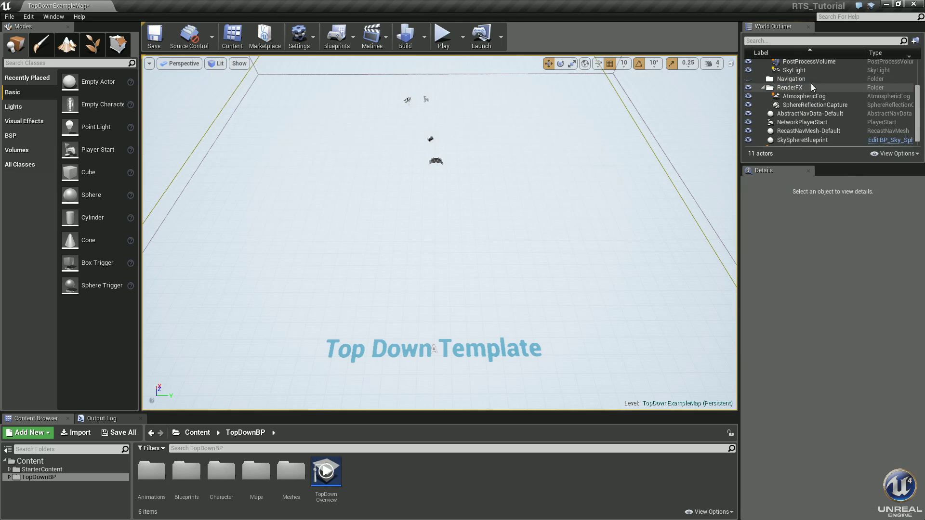
Step: Delete AbstractNavData-Default, the Top Down TemplateLabel and RecastNavMesh-Default
{"action": "left_click", "coordinate": [802, 114]}
{"action": "key", "text": "Delete"}
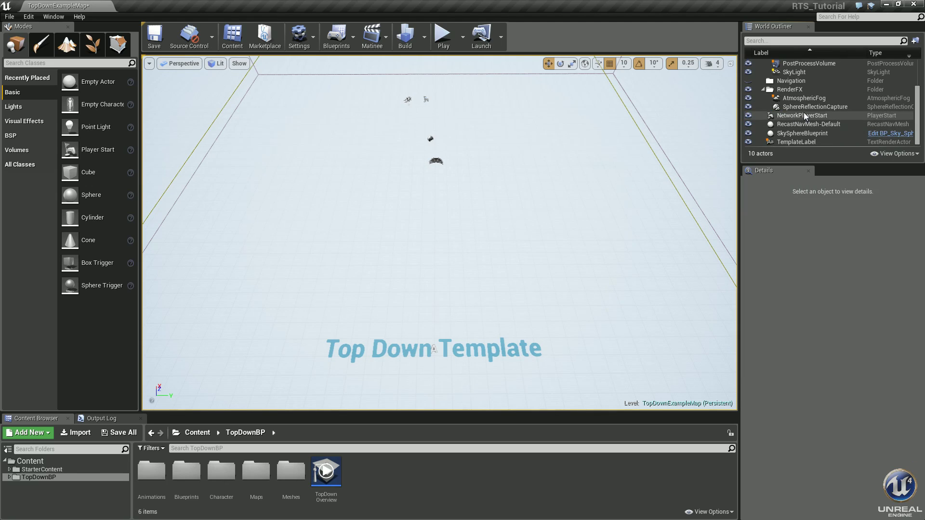
{"action": "left_click", "coordinate": [800, 142]}
{"action": "key", "text": "Delete"}
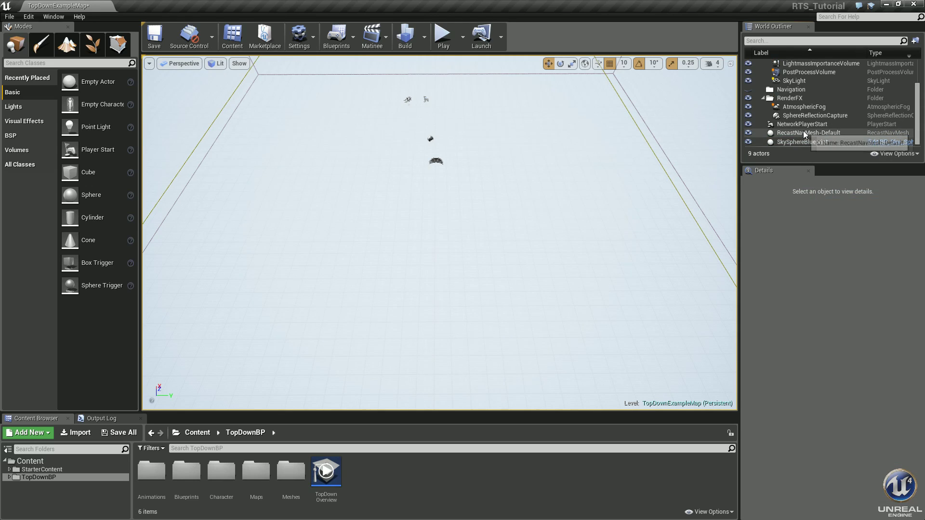
{"action": "left_click", "coordinate": [803, 133]}
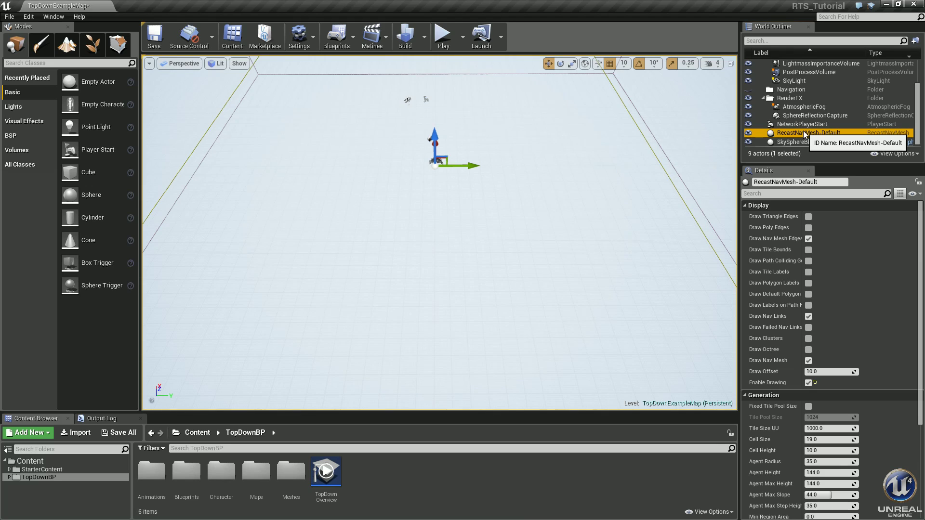
{"action": "key", "text": "Delete"}
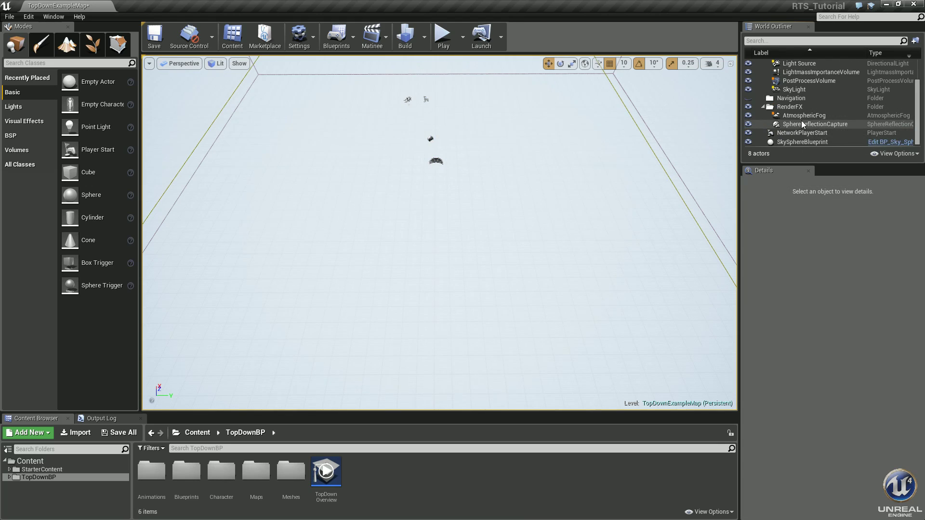
Step: Delete the LightmassImportanceVolume and the PostProcessVolume
{"action": "scroll", "coordinate": [795, 102], "scroll_direction": "up", "scroll_amount": 1}
{"action": "left_click", "coordinate": [801, 88]}
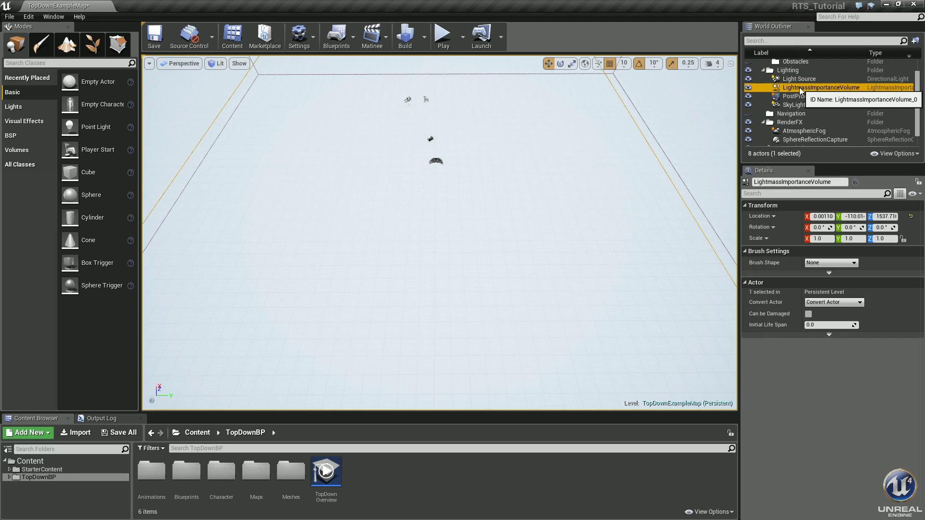
{"action": "key", "text": "Delete"}
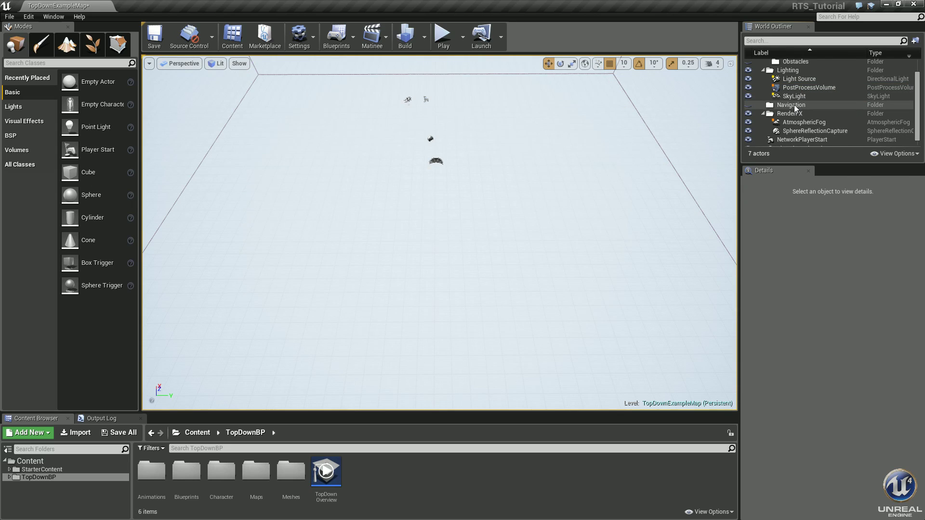
{"action": "left_click", "coordinate": [814, 88]}
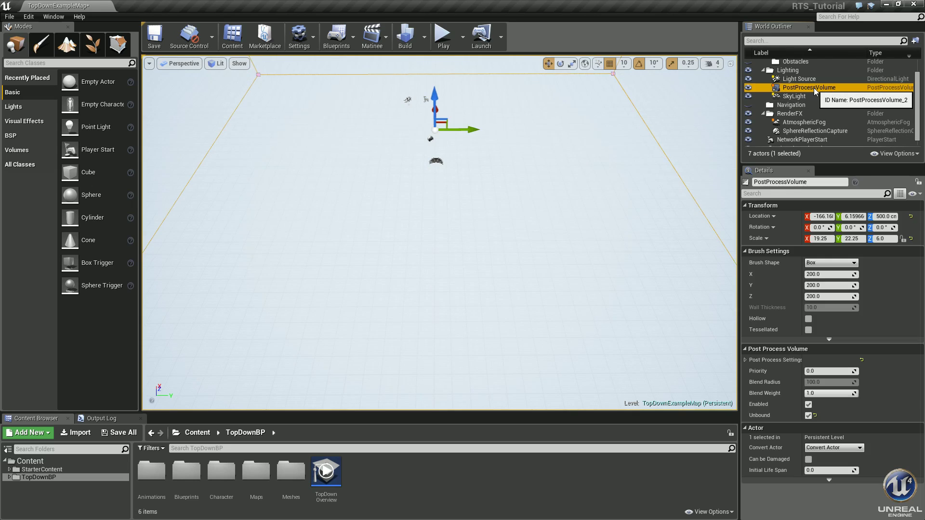
{"action": "key", "text": "Delete"}
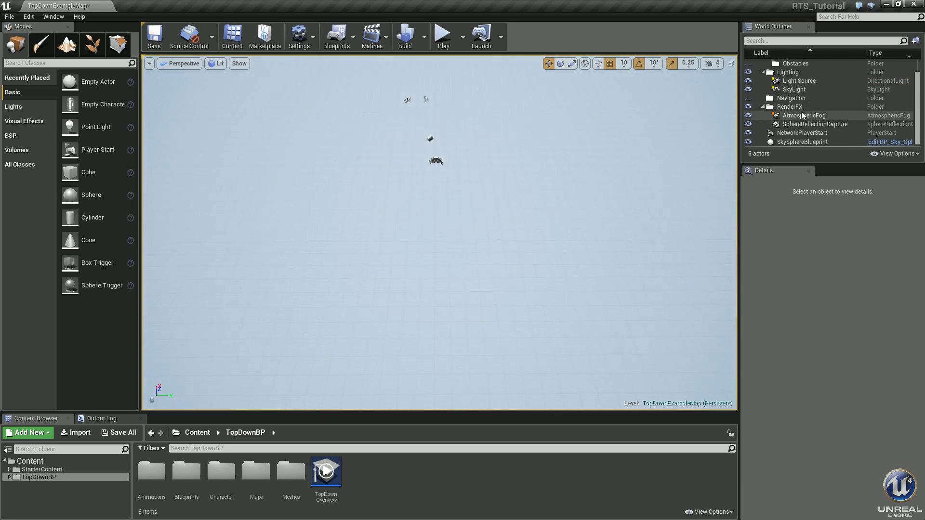
Step: Delete the ArenaGeometry and Obstacles folders and collapse the Lighting and RenderFX folders
{"action": "scroll", "coordinate": [802, 111], "scroll_direction": "up", "scroll_amount": 1}
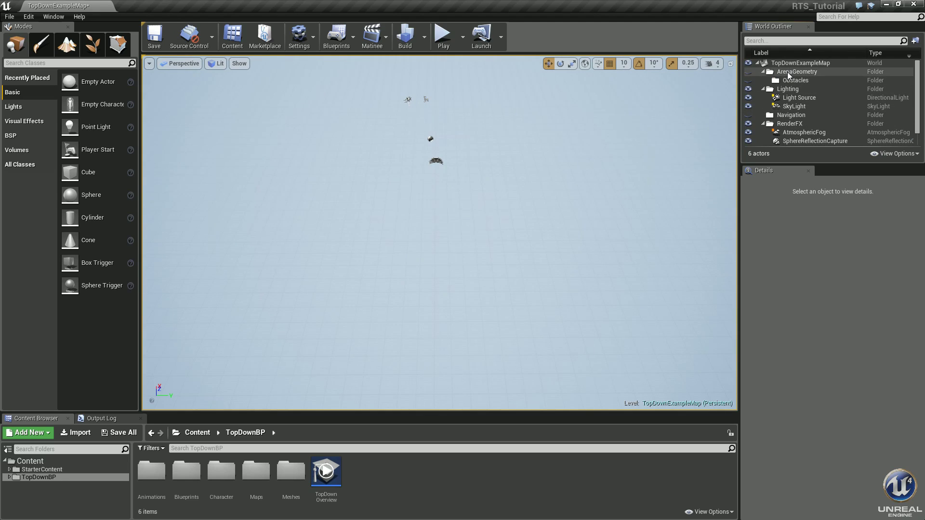
{"action": "left_click", "coordinate": [798, 73]}
{"action": "key", "text": "Delete"}
{"action": "left_click", "coordinate": [791, 106]}
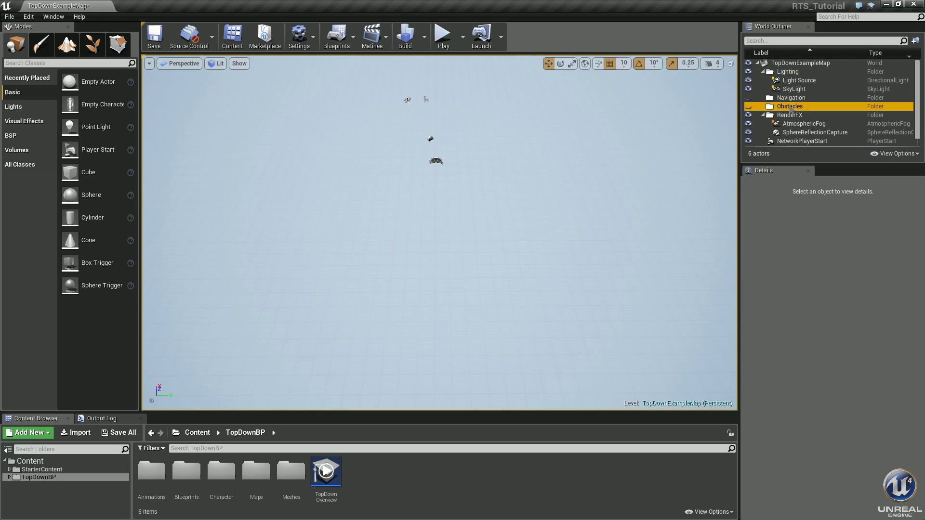
{"action": "key", "text": "Delete"}
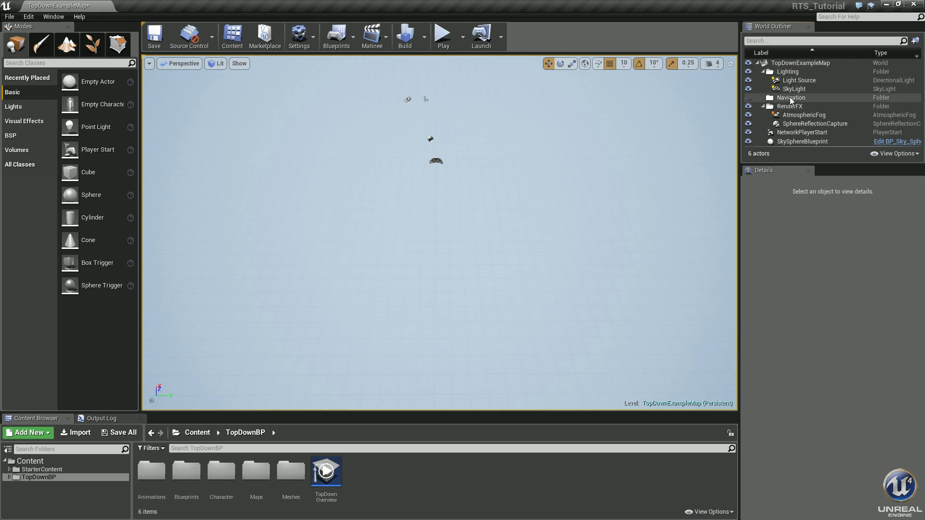
{"action": "left_click", "coordinate": [764, 71]}
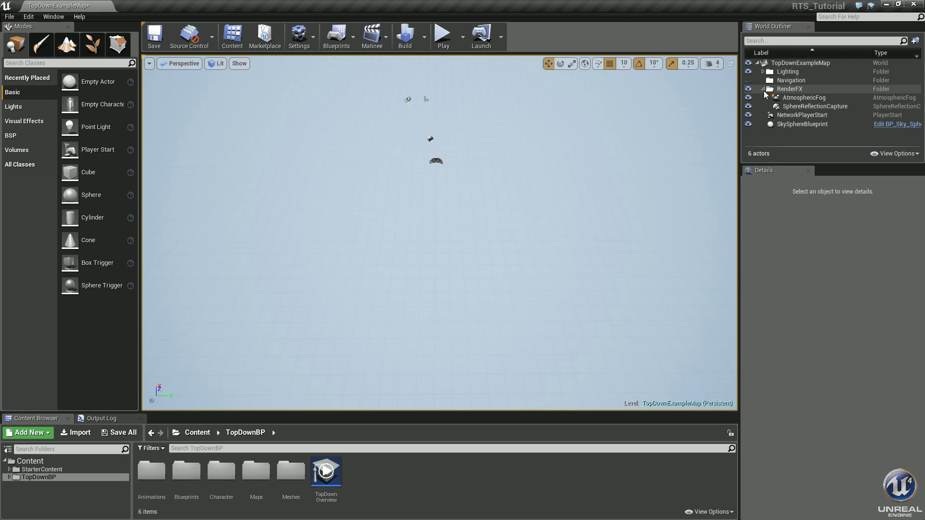
{"action": "left_click", "coordinate": [764, 89]}
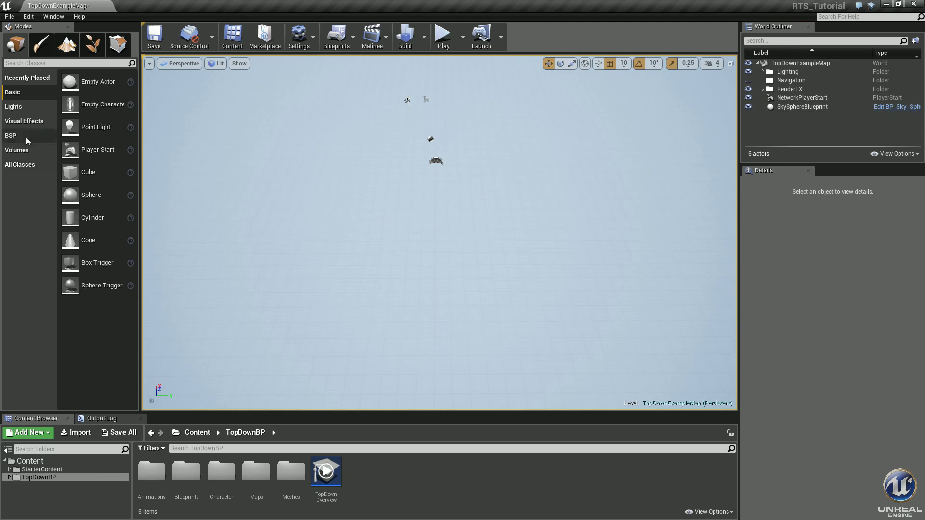
Step: In Landscape mode, pick M_Ground_Grass as the material and create the landscape
{"action": "left_click", "coordinate": [67, 43]}
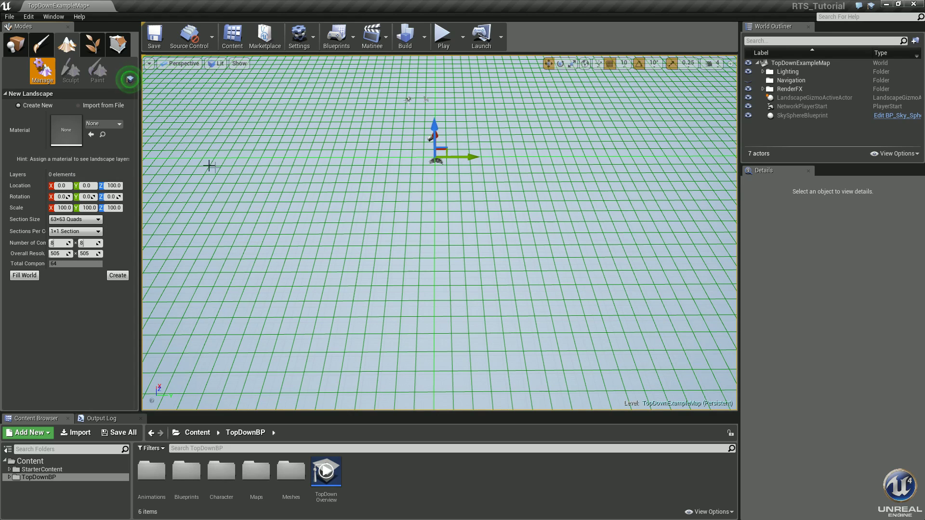
{"action": "left_click", "coordinate": [120, 123]}
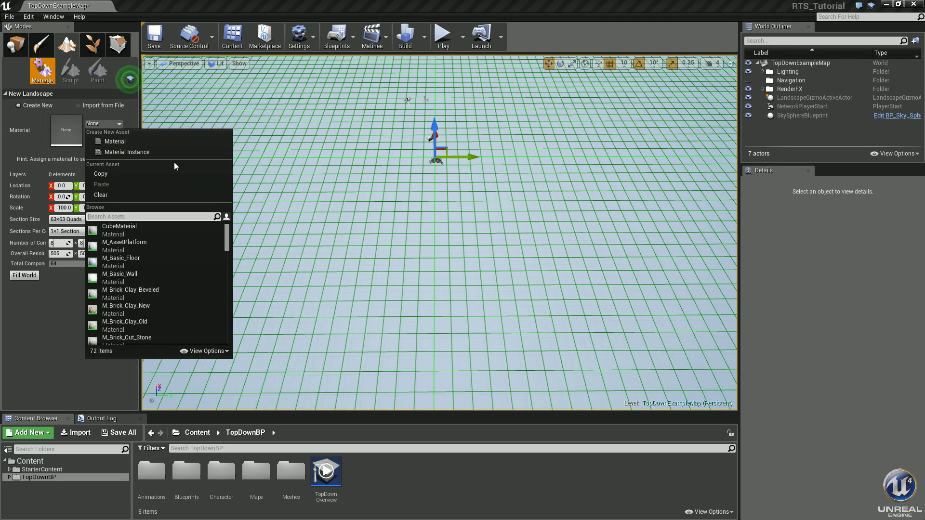
{"action": "type", "text": "grass"}
{"action": "left_click", "coordinate": [132, 228]}
{"action": "left_click", "coordinate": [133, 229]}
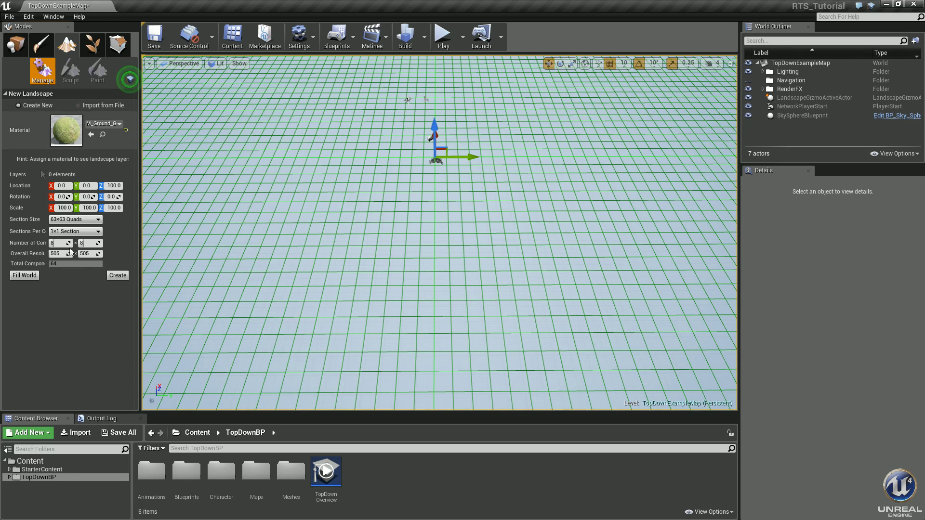
{"action": "left_click", "coordinate": [116, 276]}
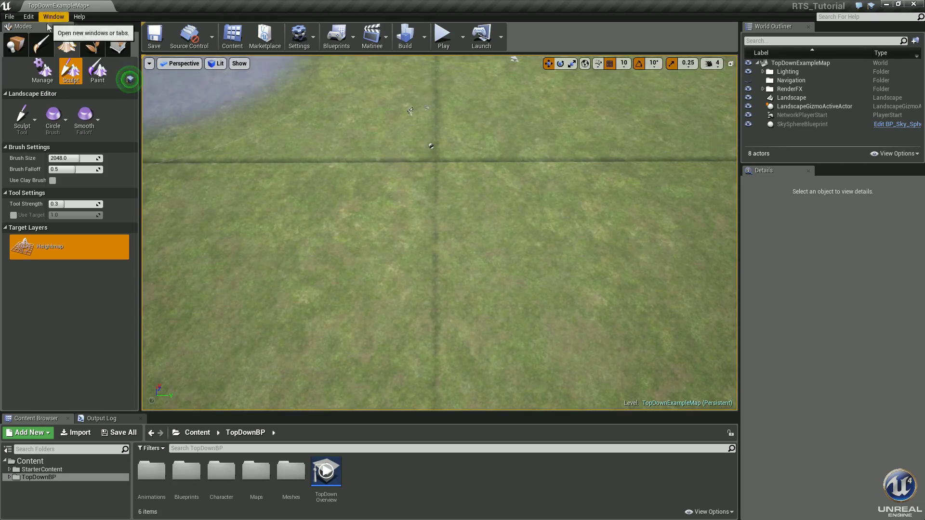
Step: Switch back to Place mode and tilt the view toward the horizon
{"action": "left_click", "coordinate": [16, 43]}
{"action": "right_click_drag", "start_coordinate": [429, 208], "coordinate": [427, 241]}
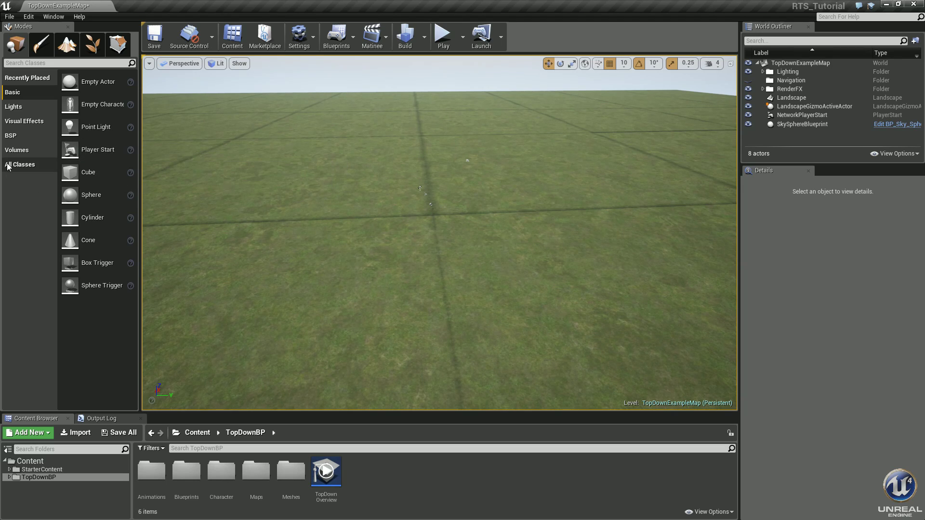
Step: Search 'light' among Volumes and drag a Lightmass Importance Volume into the level
{"action": "left_click", "coordinate": [15, 151]}
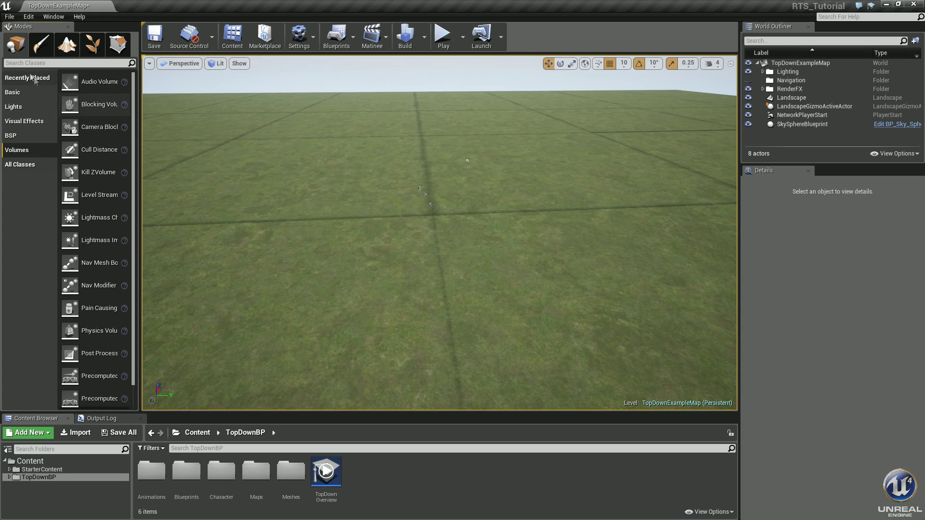
{"action": "left_click", "coordinate": [68, 68]}
{"action": "type", "text": "light"}
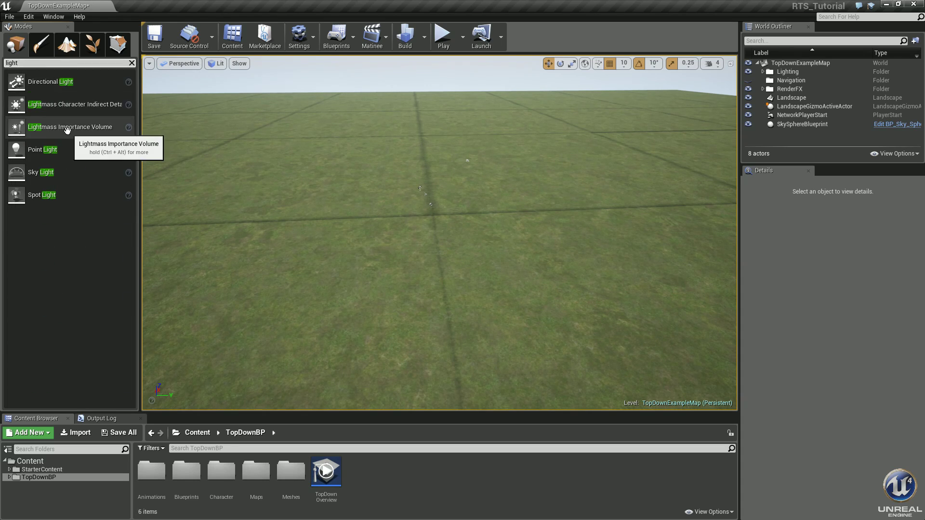
{"action": "left_click_drag", "start_coordinate": [68, 128], "coordinate": [432, 204]}
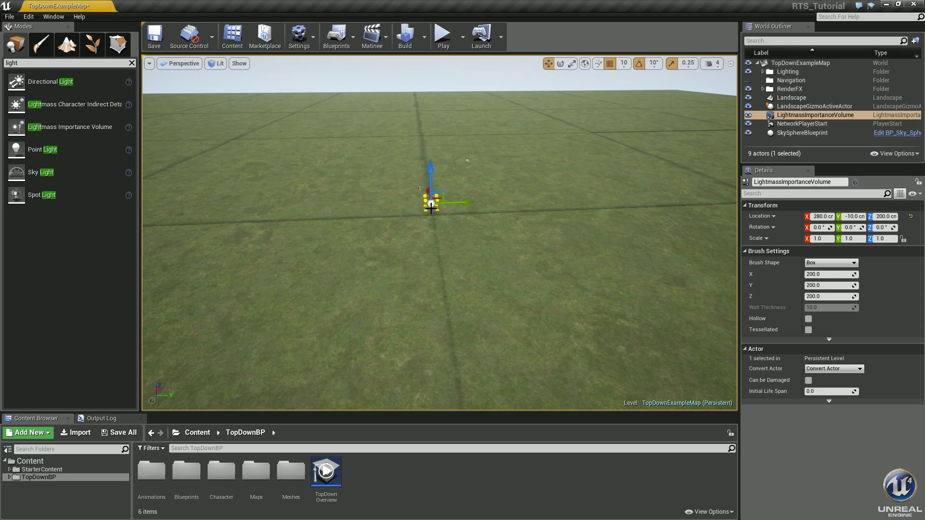
Step: Set the volume's Location to X 0, Y 0, Z 0
{"action": "left_click", "coordinate": [822, 216]}
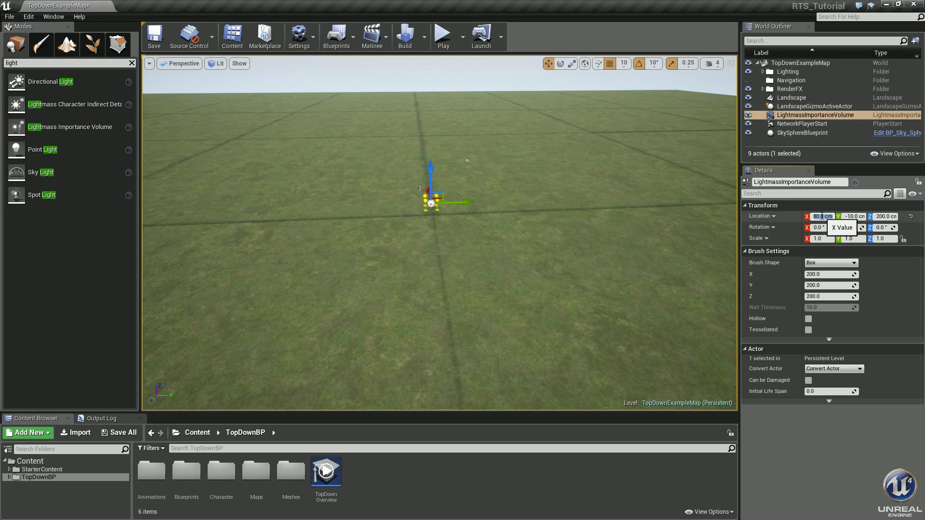
{"action": "type", "text": "0"}
{"action": "key", "text": "Tab"}
{"action": "type", "text": "0"}
{"action": "key", "text": "Tab"}
{"action": "type", "text": "0"}
{"action": "key", "text": "Return"}
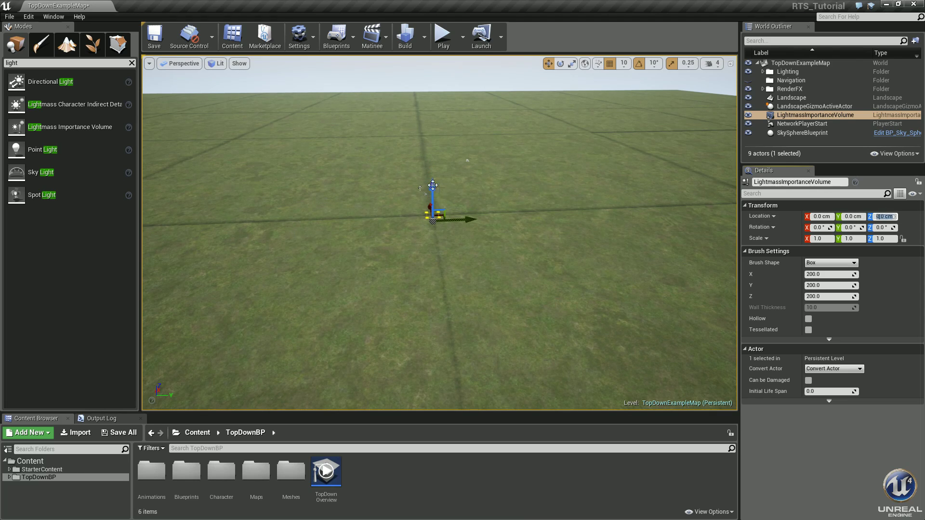
Step: Raise the volume to Z 480 cm and scale it to 258.25 × 258.25 × 4.25
{"action": "left_click_drag", "start_coordinate": [433, 186], "coordinate": [437, 177]}
{"action": "right_click_drag", "start_coordinate": [437, 176], "coordinate": [446, 198]}
{"action": "key", "text": "r"}
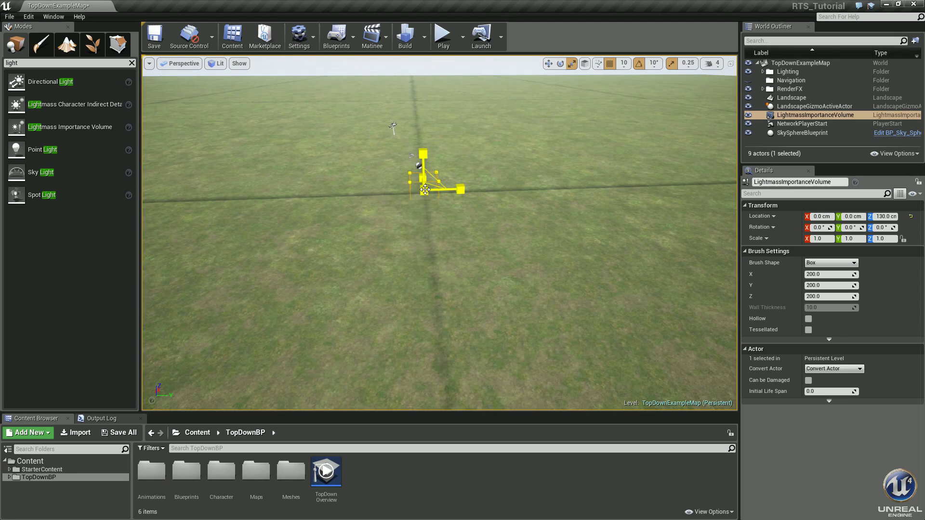
{"action": "left_click_drag", "start_coordinate": [423, 179], "coordinate": [339, 183]}
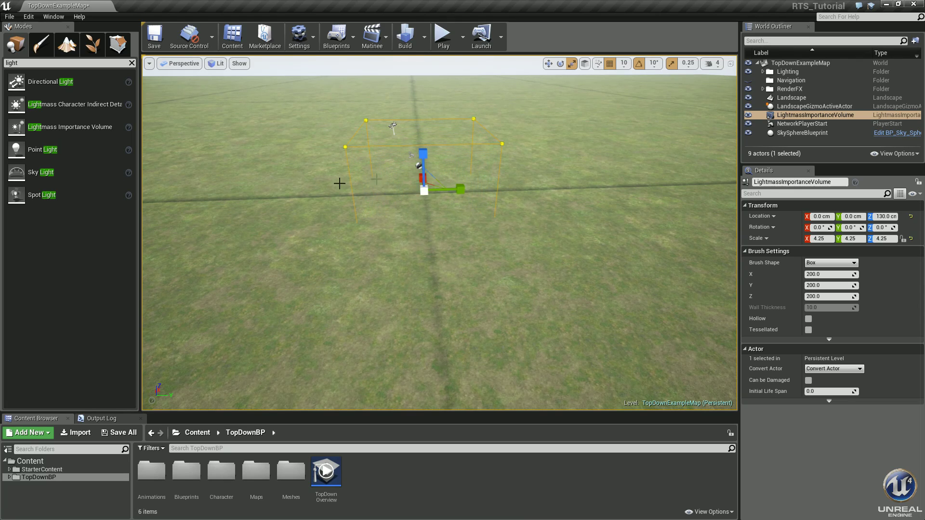
{"action": "key", "text": "w"}
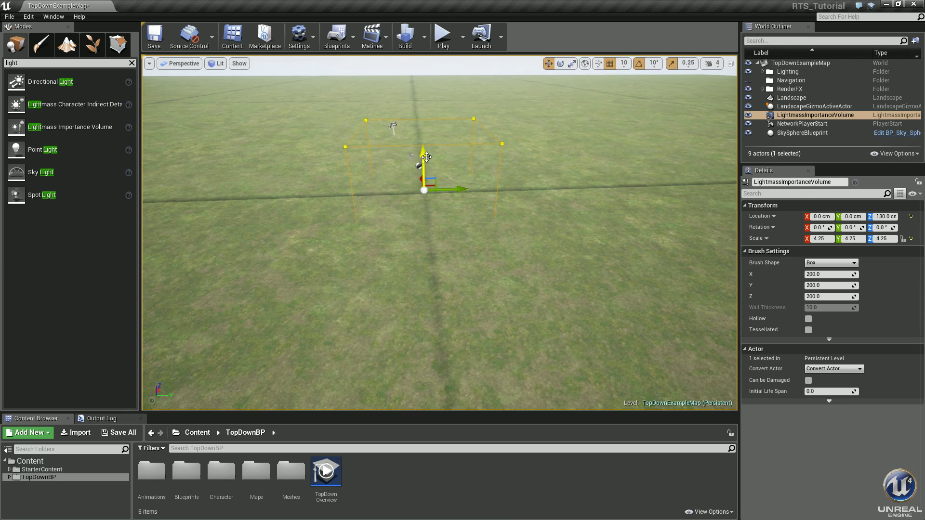
{"action": "left_click_drag", "start_coordinate": [427, 157], "coordinate": [436, 102]}
{"action": "middle_click_drag", "start_coordinate": [537, 122], "coordinate": [553, 133]}
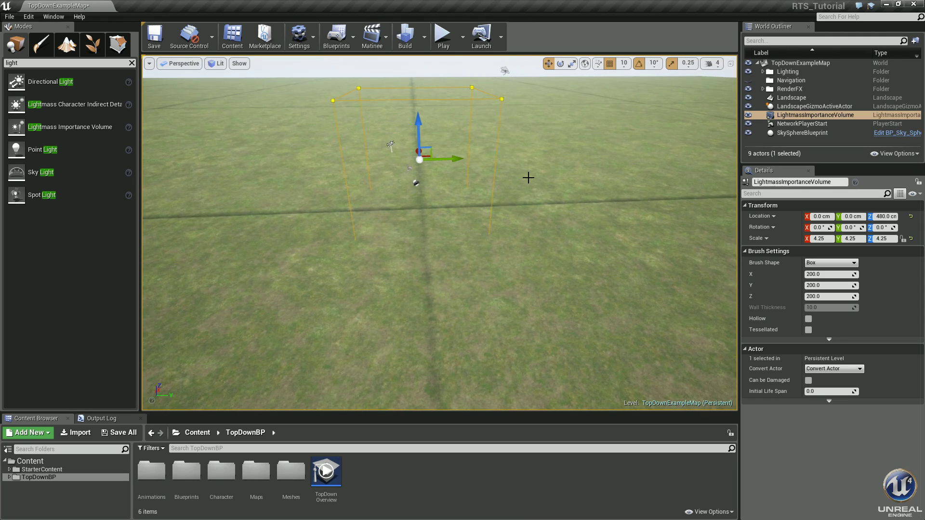
{"action": "key", "text": "r"}
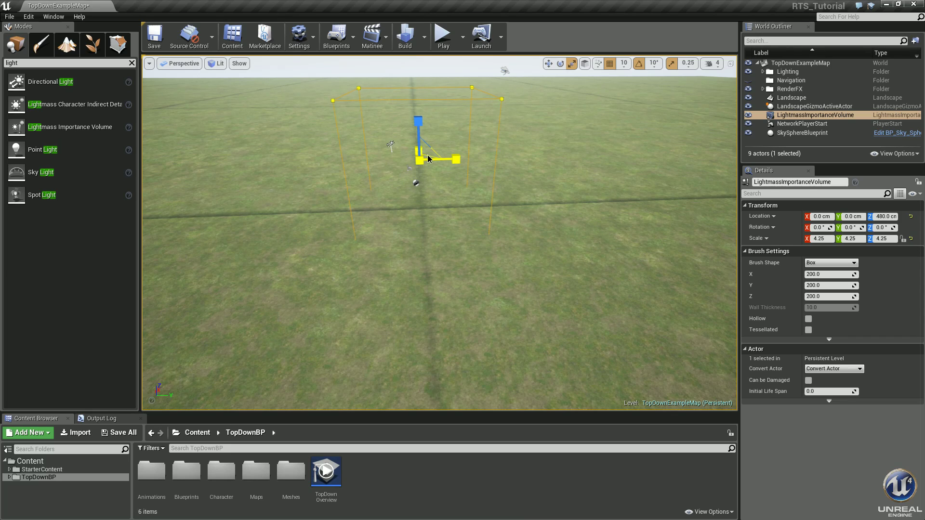
{"action": "left_click_drag", "start_coordinate": [436, 156], "coordinate": [593, 118]}
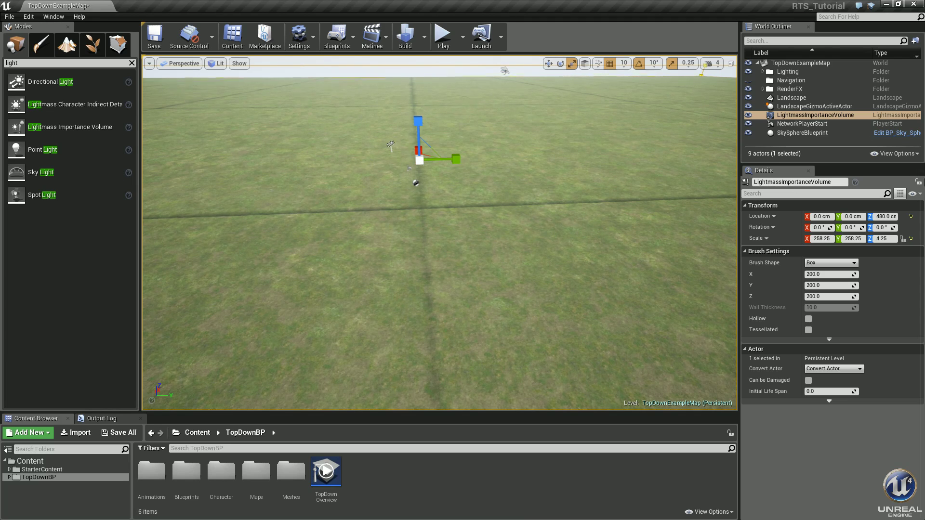
{"action": "key", "text": "w"}
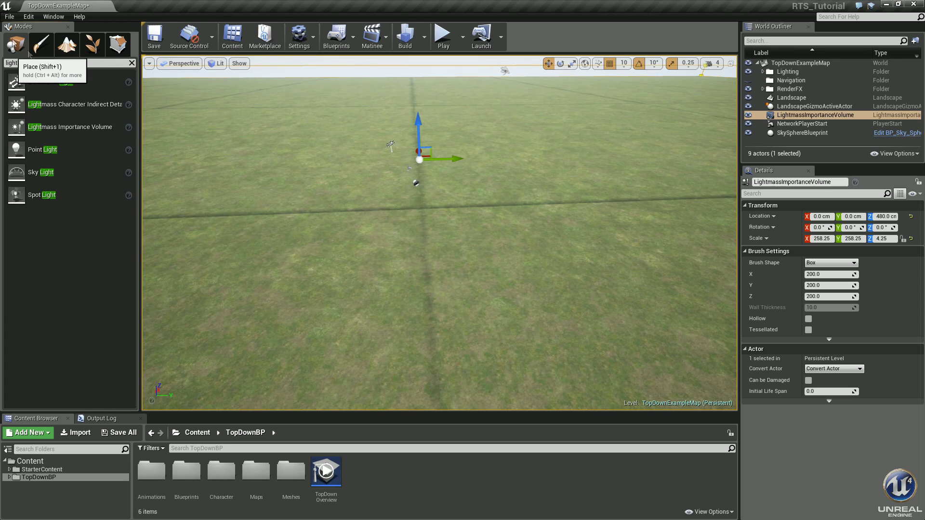
Step: Clear the actor search, save the map, and build all levels
{"action": "left_click", "coordinate": [131, 63]}
{"action": "right_click_drag", "start_coordinate": [382, 176], "coordinate": [467, 228]}
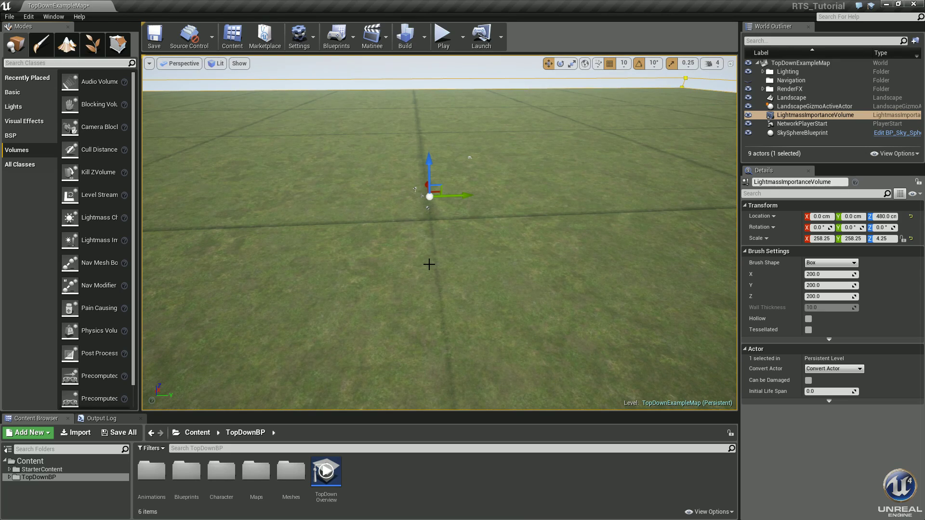
{"action": "key", "text": "ctrl+s"}
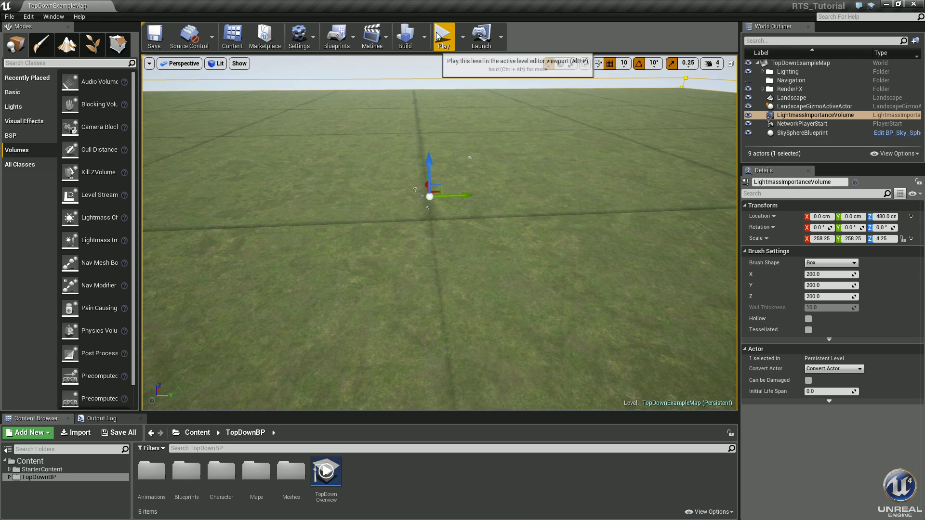
{"action": "left_click", "coordinate": [408, 42]}
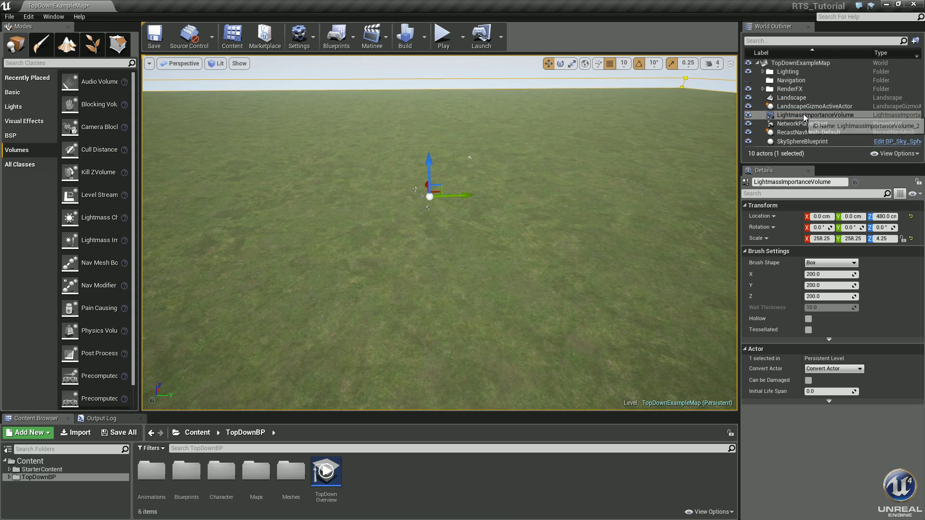
Step: Move LightmassImportanceVolume into the Lighting folder in the World Outliner
{"action": "left_click_drag", "start_coordinate": [797, 116], "coordinate": [788, 72]}
{"action": "left_click", "coordinate": [764, 72]}
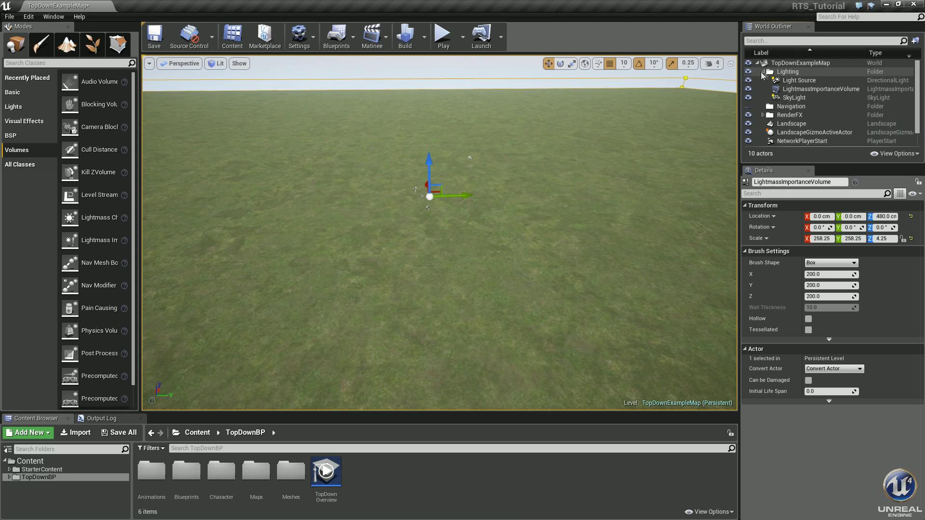
{"action": "left_click", "coordinate": [763, 72]}
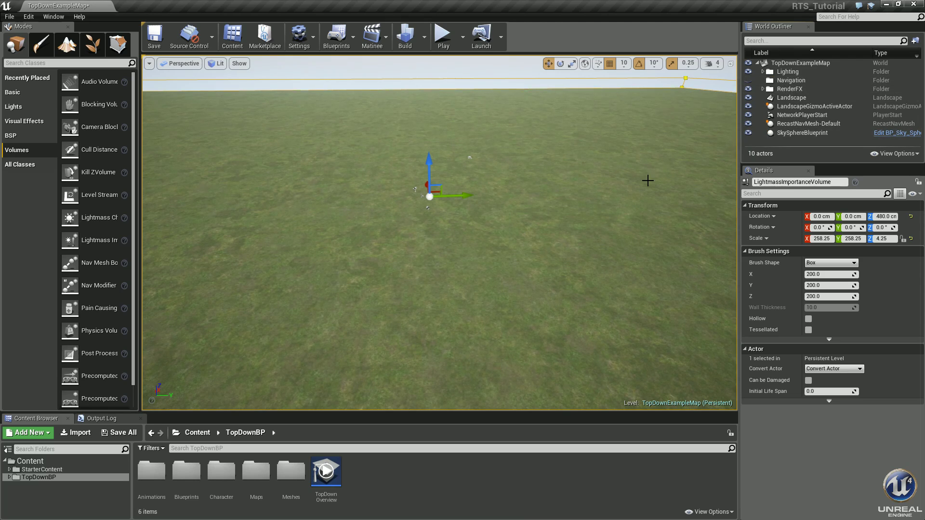
Step: Delete RecastNavMesh-Default and save the map
{"action": "left_click", "coordinate": [799, 124]}
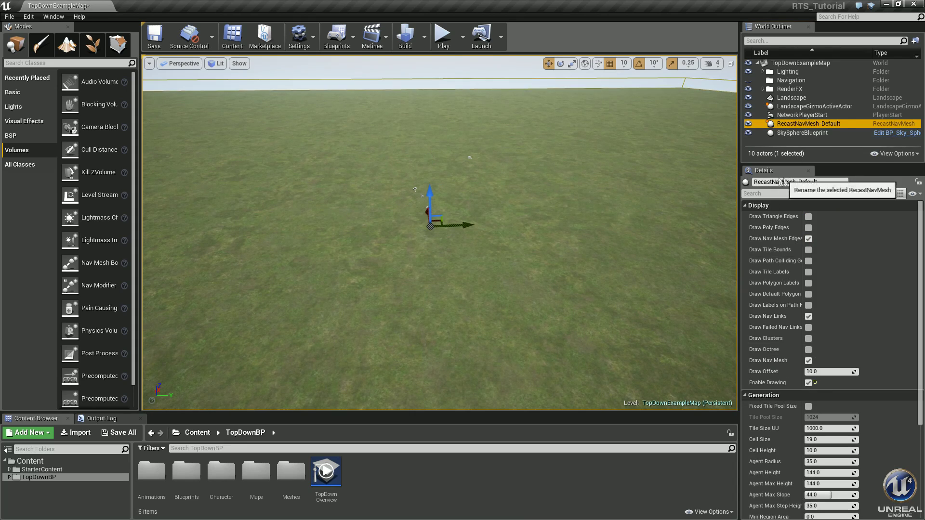
{"action": "key", "text": "Delete"}
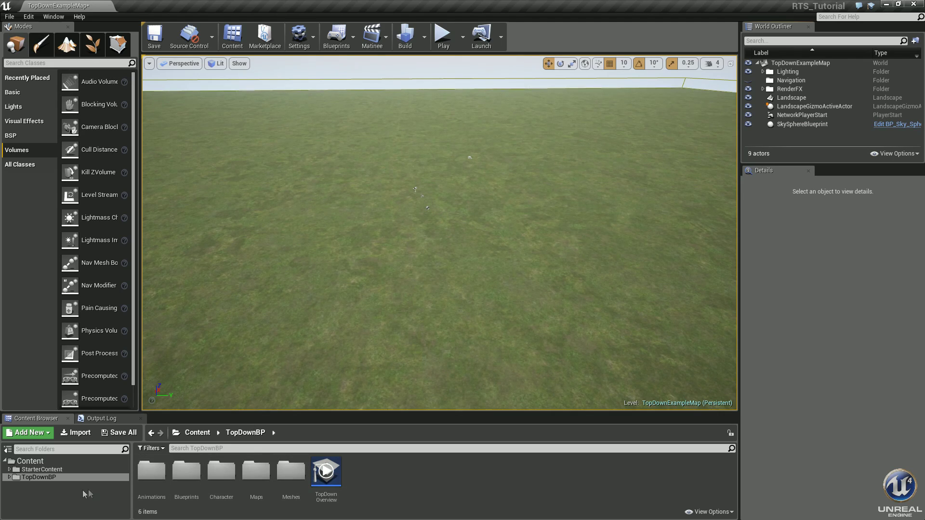
{"action": "key", "text": "ctrl+s"}
Step: Rename the TopDownBP folder in the Content Browser tree to RTS_Tutorial
{"action": "left_click", "coordinate": [9, 478]}
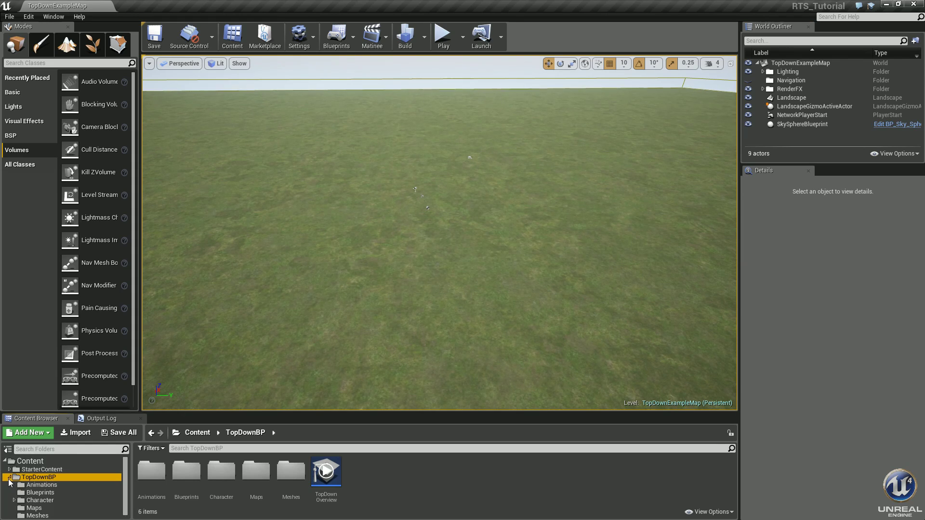
{"action": "left_click", "coordinate": [9, 478]}
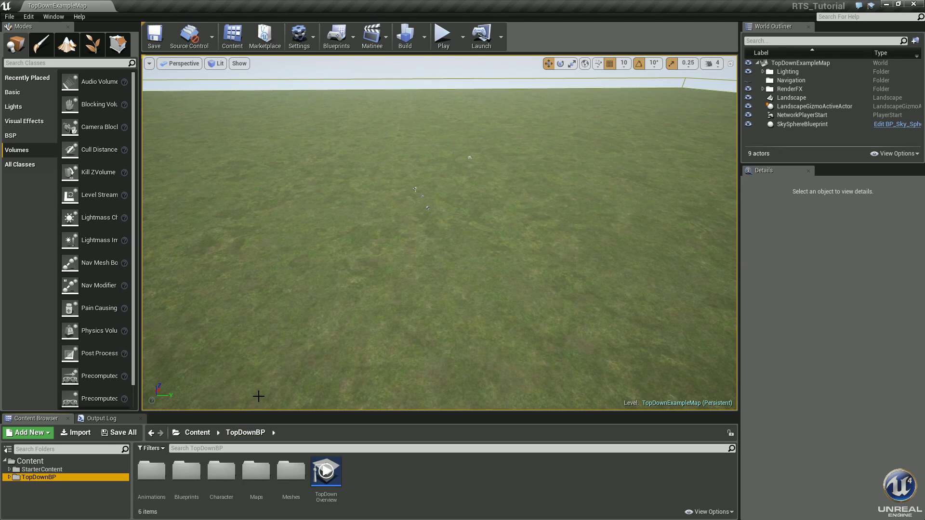
{"action": "key", "text": "F2"}
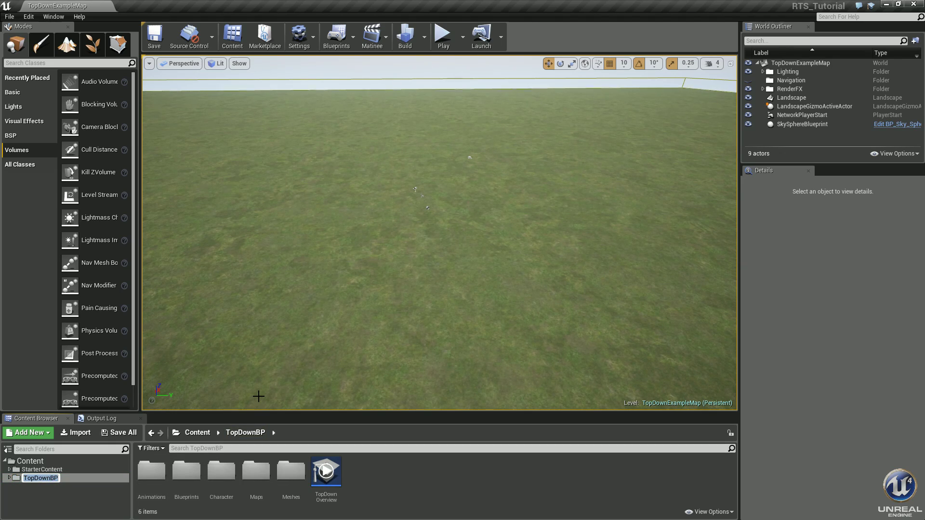
{"action": "type", "text": "RTS_Tutorial"}
{"action": "key", "text": "Return"}
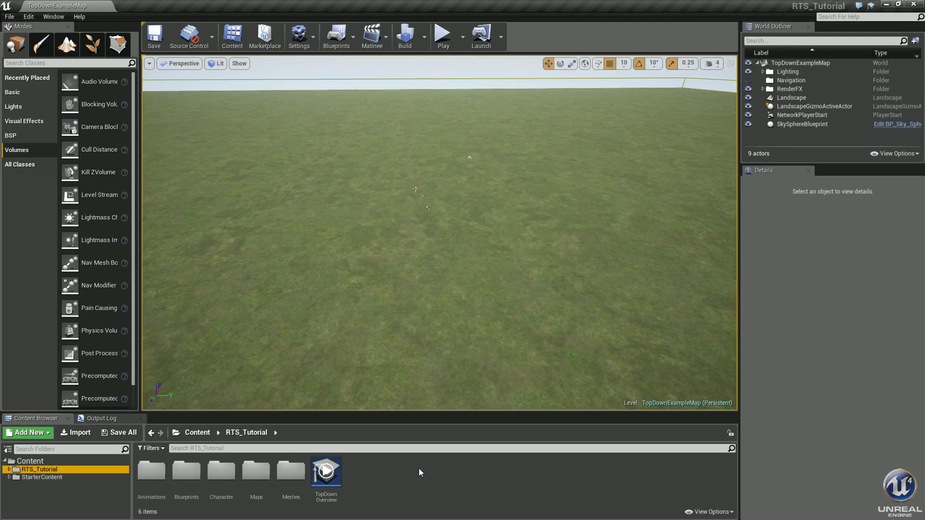
Step: Launch the TopDown Overview tutorial, then close it again
{"action": "left_click", "coordinate": [322, 475]}
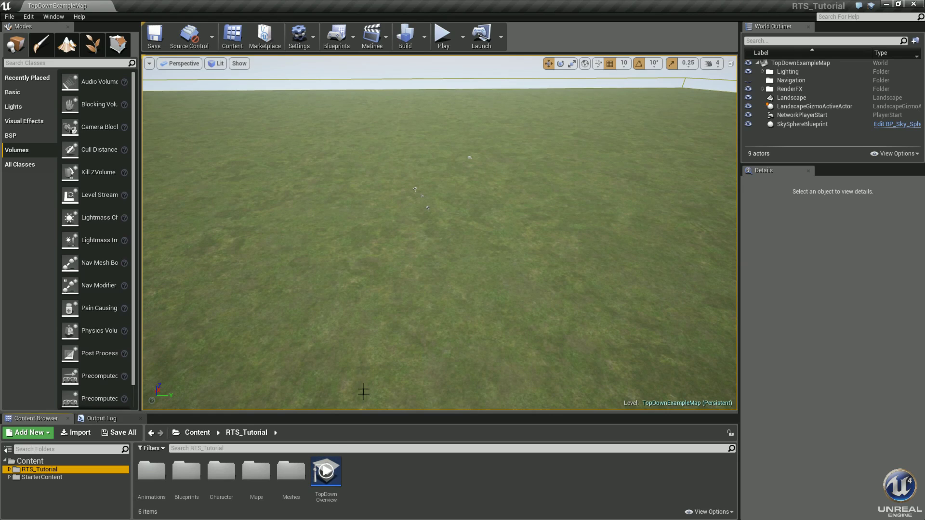
{"action": "double_click", "coordinate": [327, 473]}
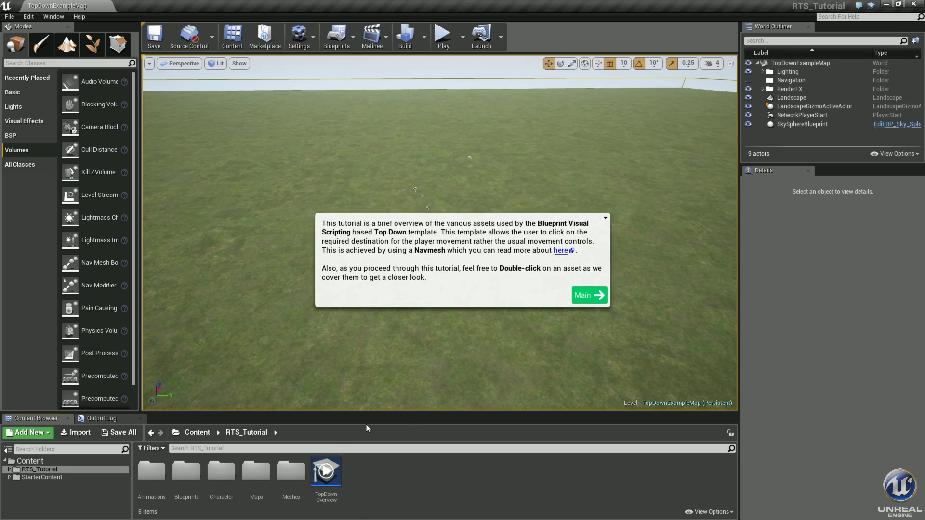
{"action": "left_click", "coordinate": [627, 217]}
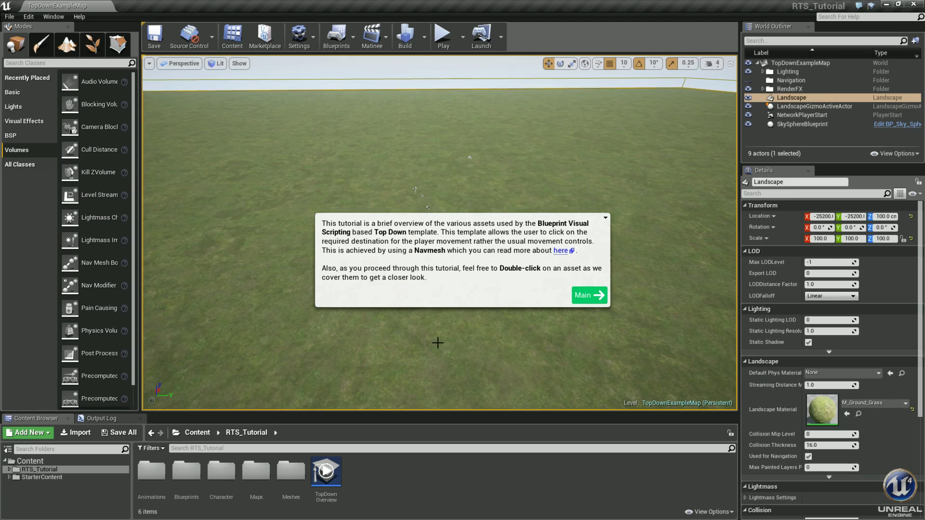
{"action": "left_click", "coordinate": [606, 219]}
{"action": "left_click", "coordinate": [608, 225]}
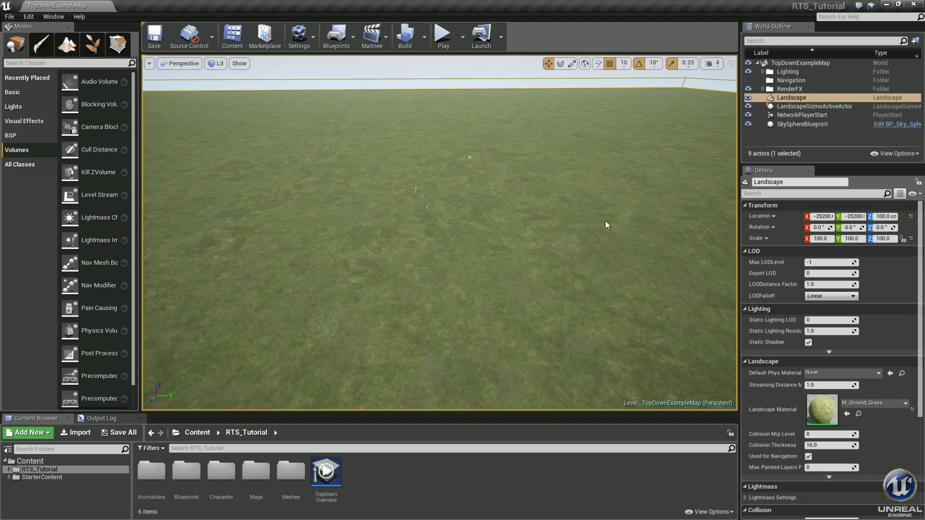
Step: Delete the TopDown Overview asset and confirm the deletion
{"action": "left_click", "coordinate": [326, 475]}
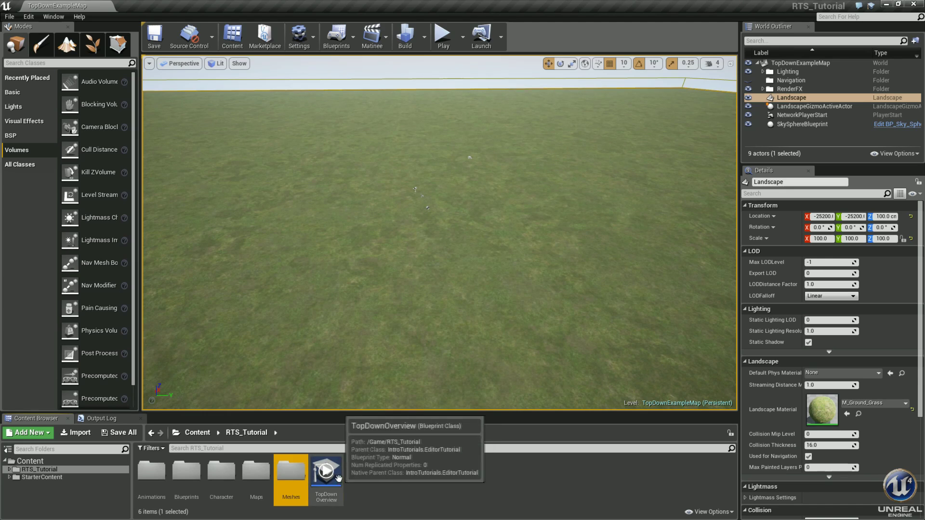
{"action": "key", "text": "Delete"}
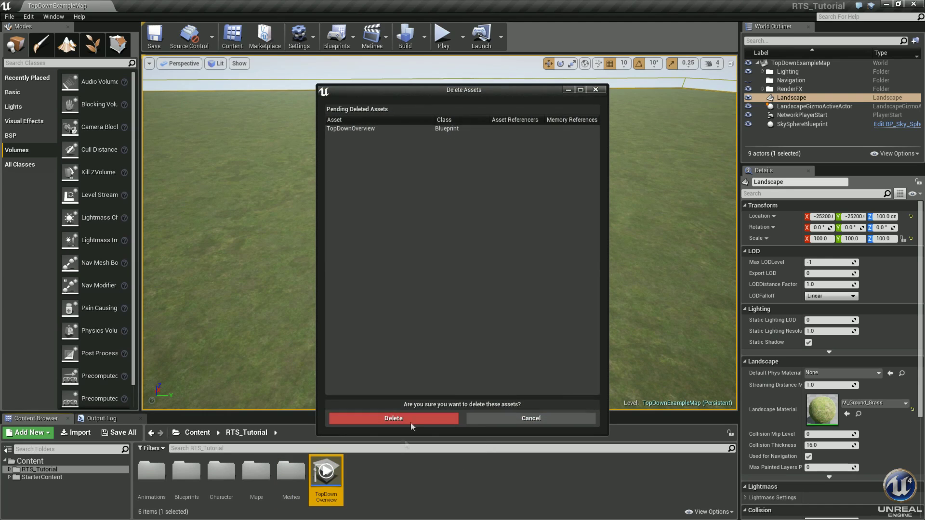
{"action": "left_click", "coordinate": [359, 418]}
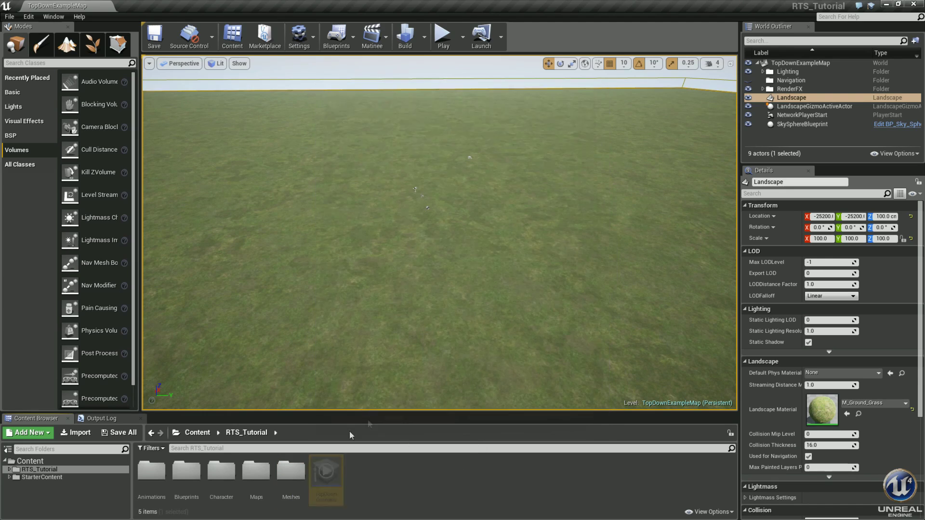
Step: In the Meshes folder, delete CubeMesh and CubeMaterial together
{"action": "double_click", "coordinate": [291, 471]}
{"action": "left_click", "coordinate": [184, 473]}
{"action": "left_click", "coordinate": [152, 473], "text": "ctrl"}
{"action": "key", "text": "Delete"}
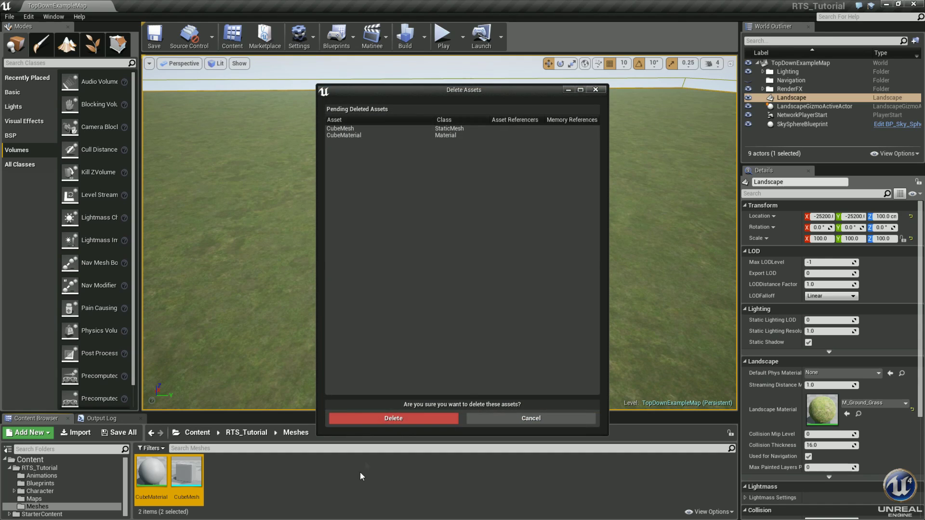
{"action": "left_click", "coordinate": [414, 415]}
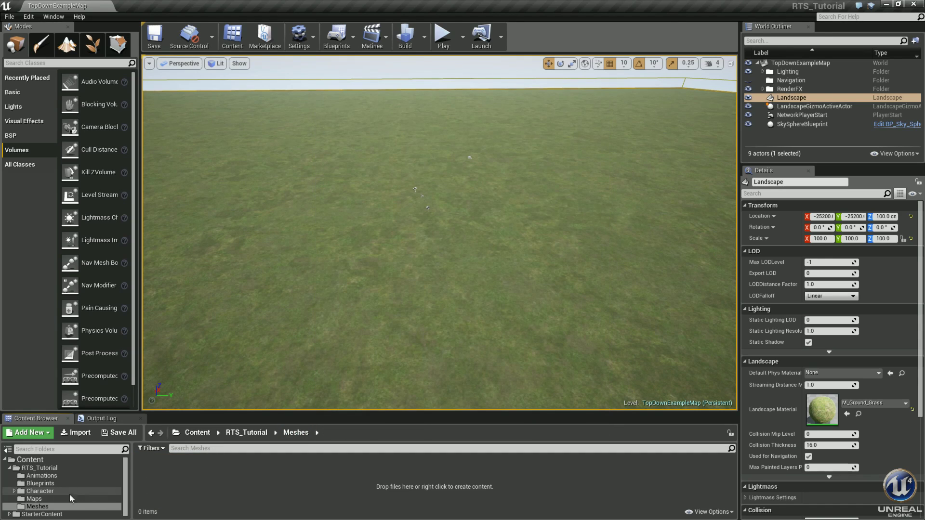
Step: Rename TopDownExampleMap in the Maps folder to RTS_Test_Map
{"action": "left_click", "coordinate": [40, 502]}
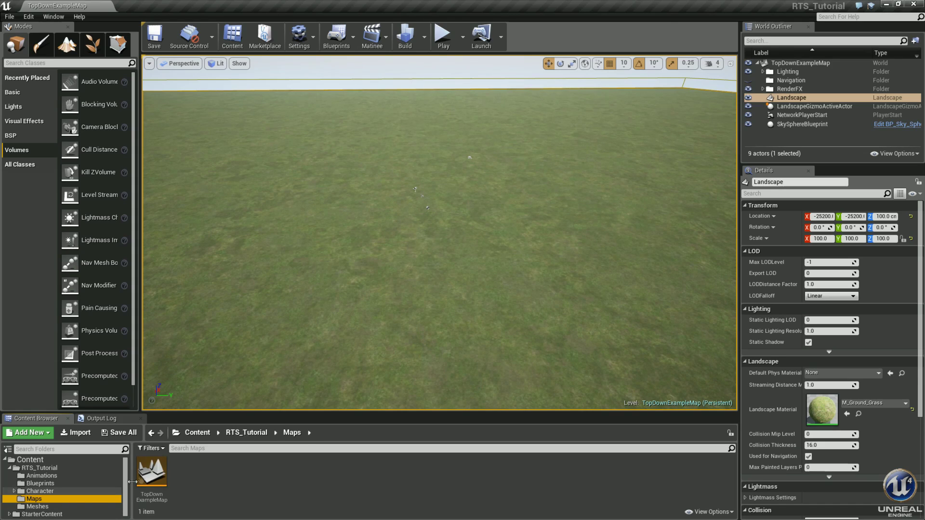
{"action": "left_click", "coordinate": [152, 478]}
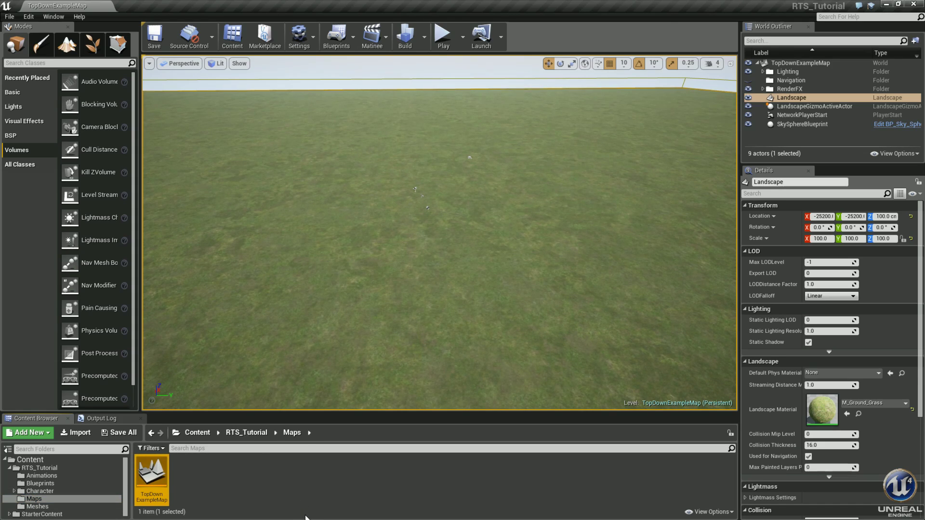
{"action": "key", "text": "F2"}
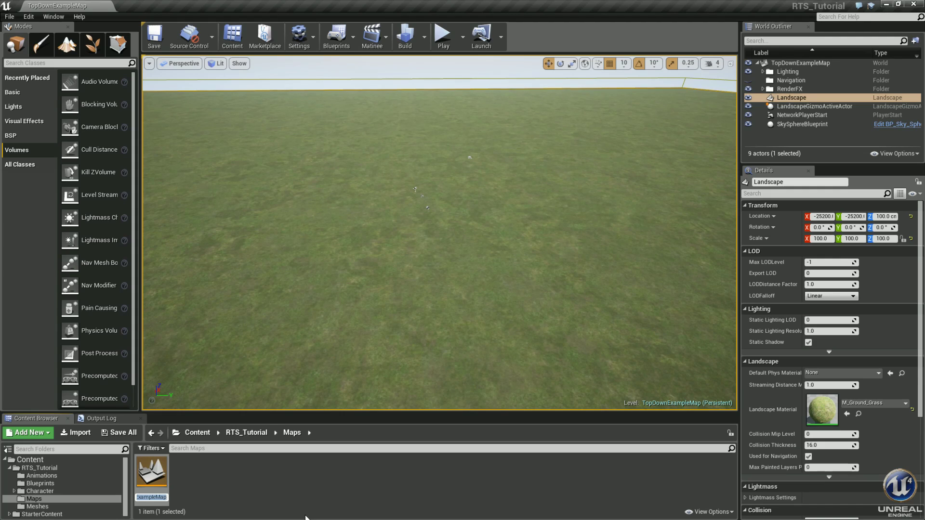
{"action": "type", "text": "RT"}
{"action": "type", "text": "S_Test_"}
{"action": "type", "text": "Map"}
{"action": "key", "text": "Return"}
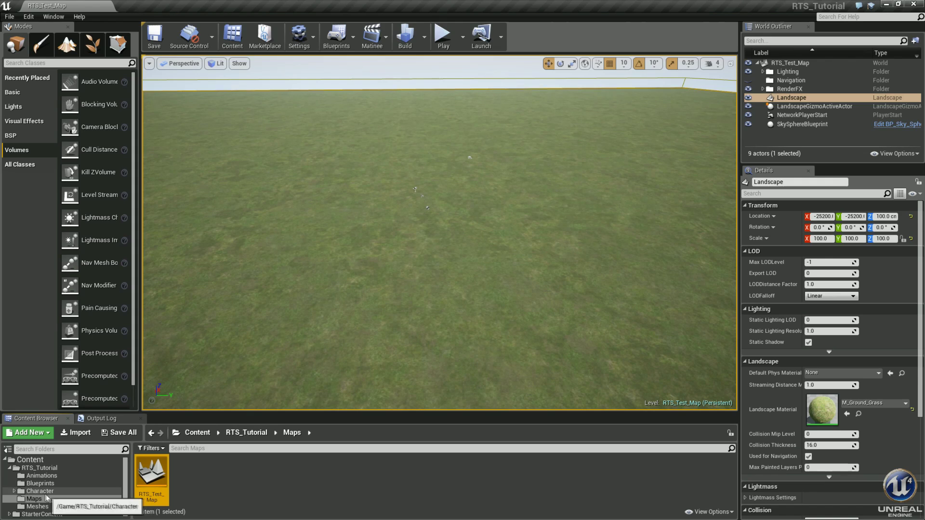
{"action": "left_click", "coordinate": [48, 476]}
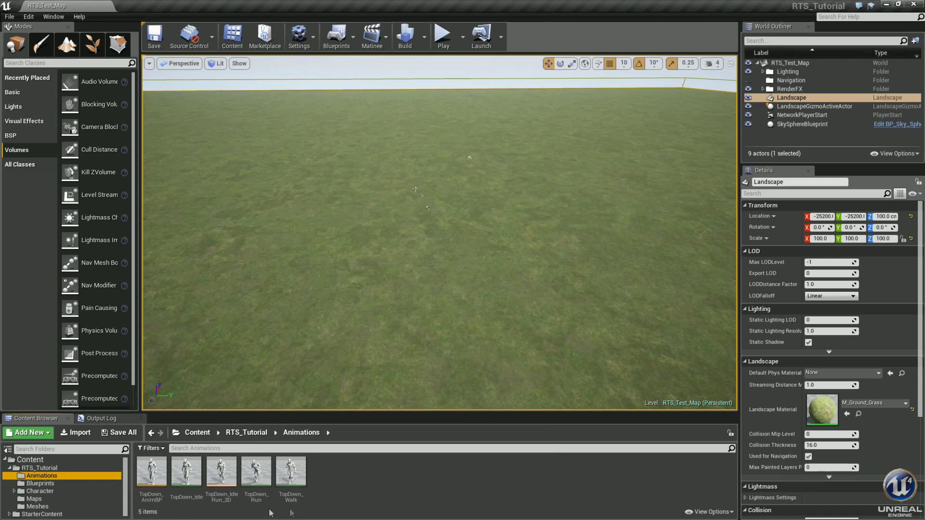
{"action": "left_click", "coordinate": [38, 484]}
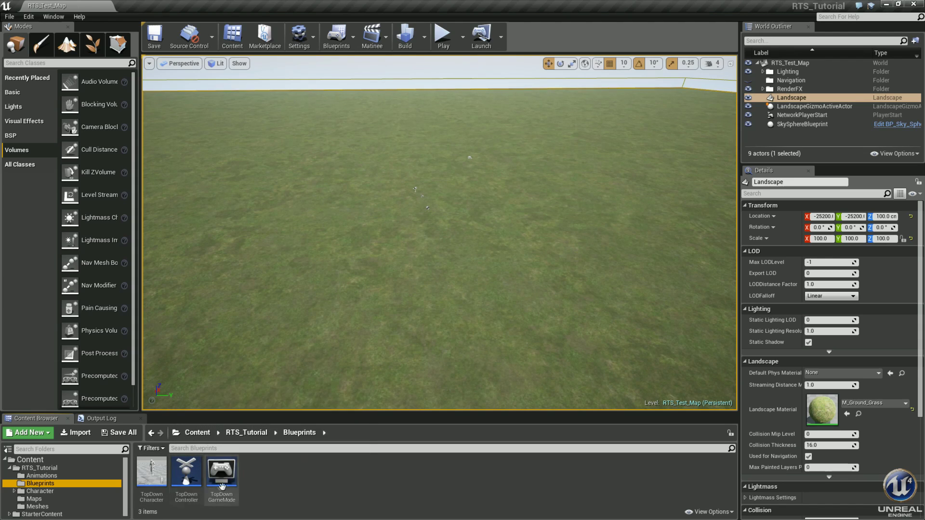
{"action": "mouse_move", "coordinate": [200, 477]}
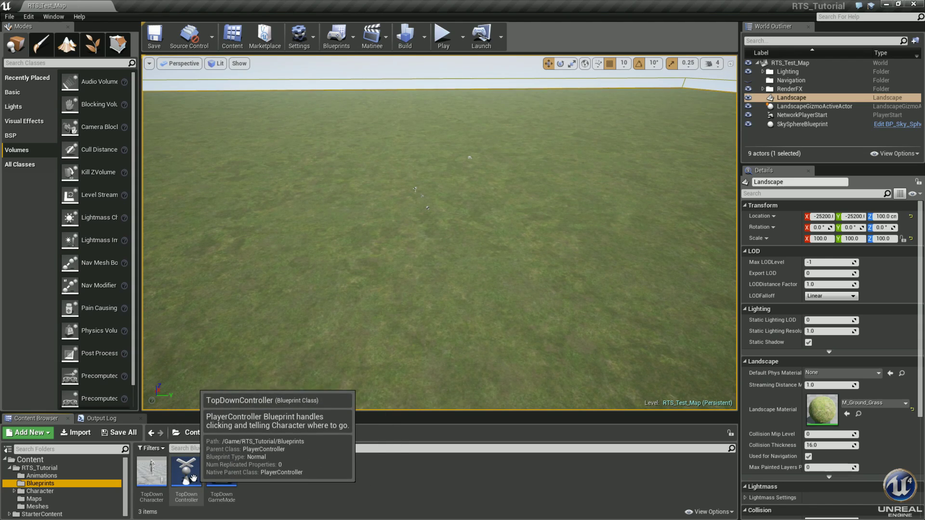
{"action": "left_click", "coordinate": [180, 476]}
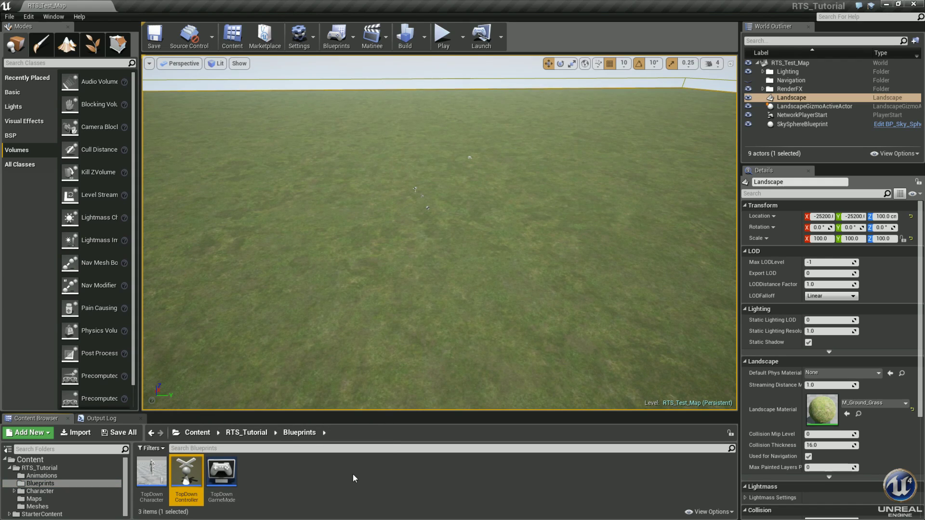
{"action": "key", "text": "Delete"}
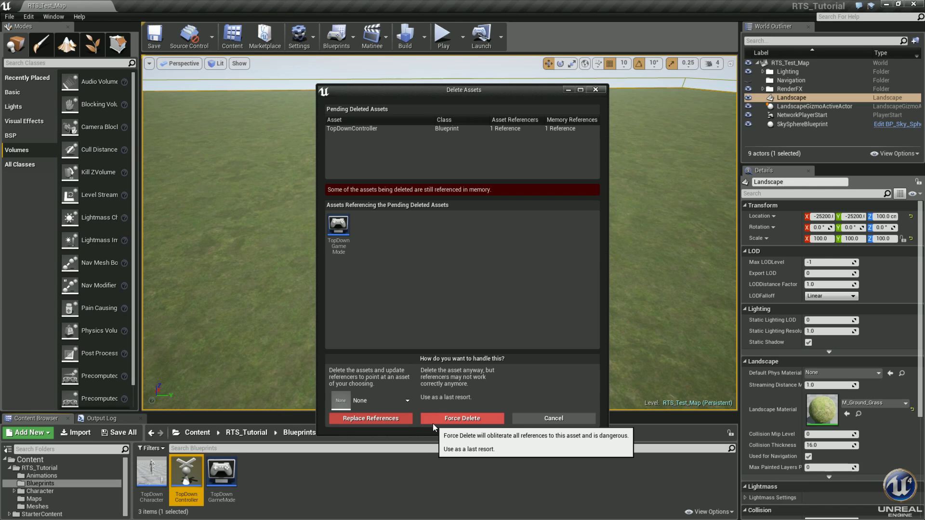
{"action": "left_click", "coordinate": [547, 418]}
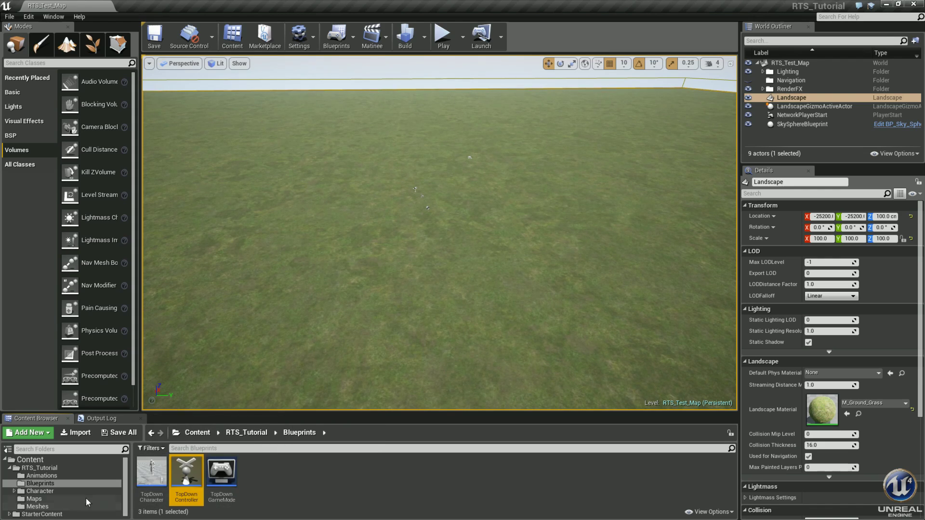
Step: Browse the Character folder, then open the TopDownController blueprint from Blueprints
{"action": "left_click", "coordinate": [48, 491]}
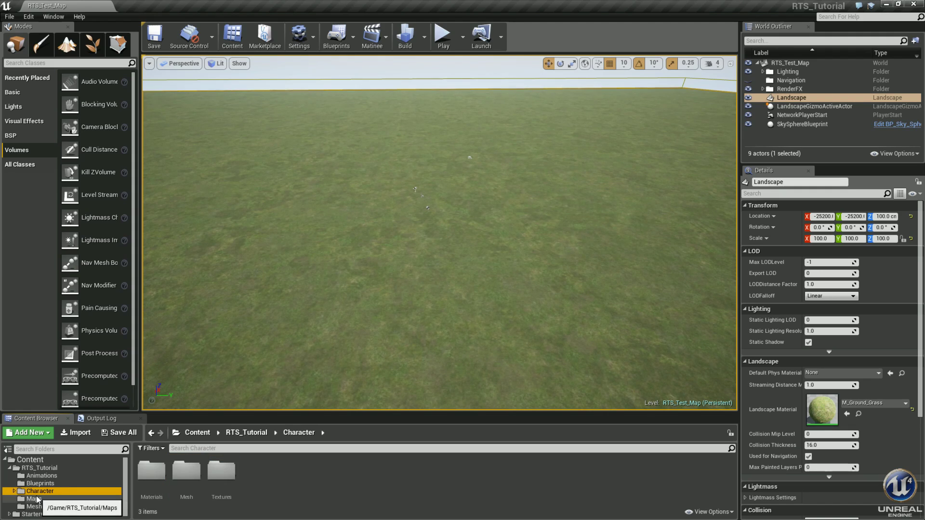
{"action": "left_click", "coordinate": [14, 491]}
{"action": "left_click", "coordinate": [14, 491]}
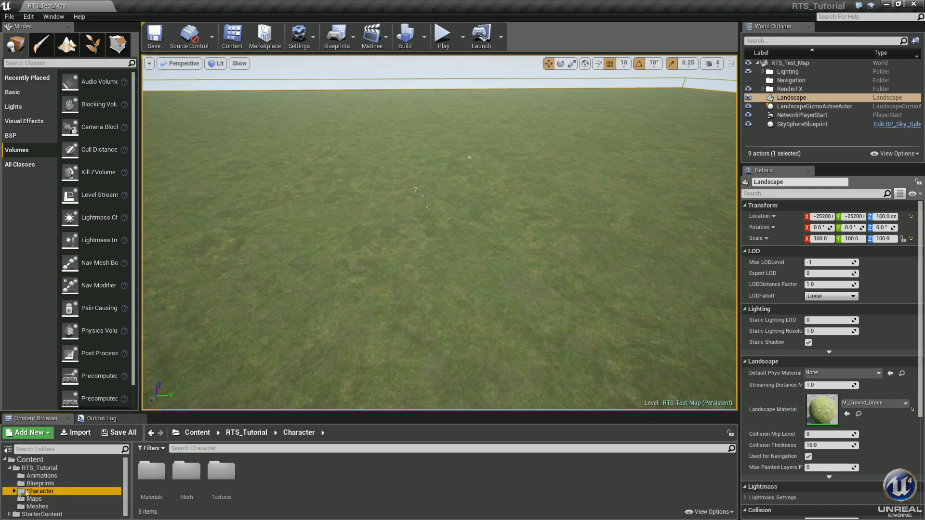
{"action": "left_click", "coordinate": [34, 499]}
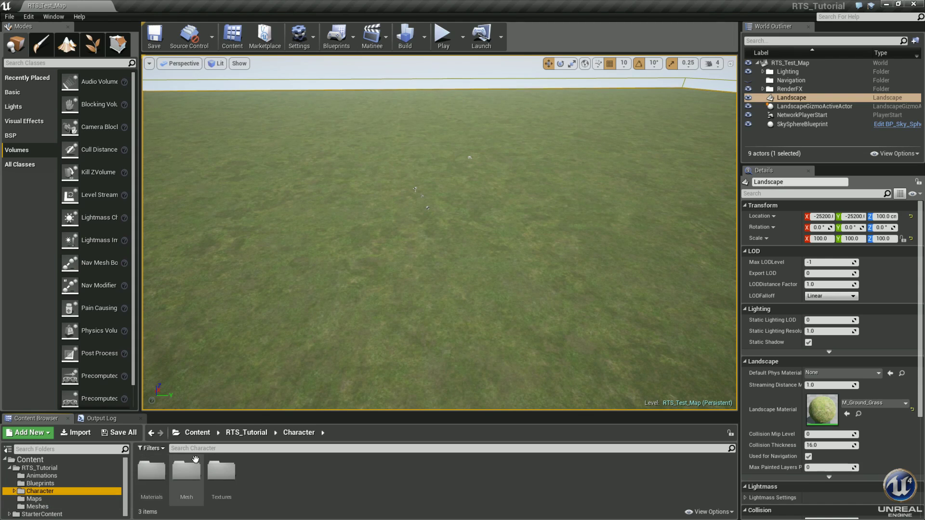
{"action": "left_click", "coordinate": [40, 484]}
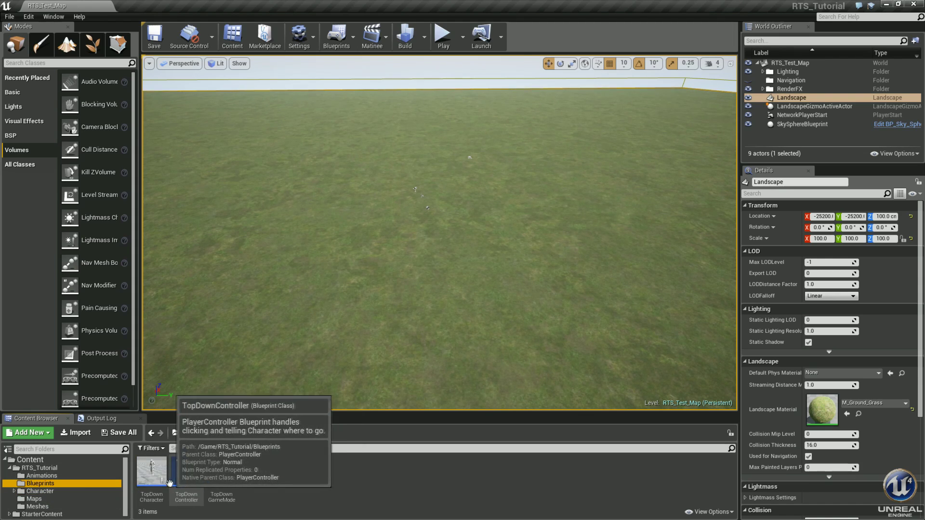
{"action": "double_click", "coordinate": [182, 477]}
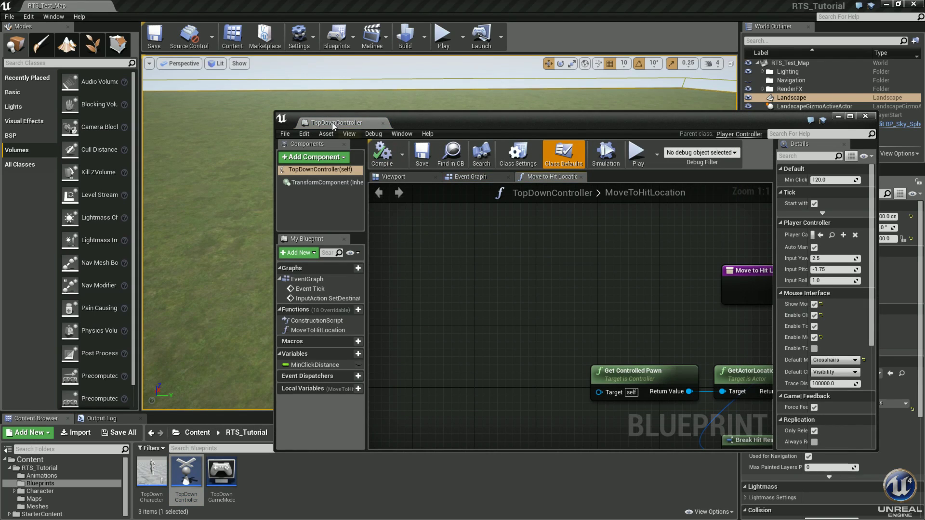
Step: Maximize the blueprint editor and delete every MoveToHitLocation node except the entry node
{"action": "double_click", "coordinate": [331, 122]}
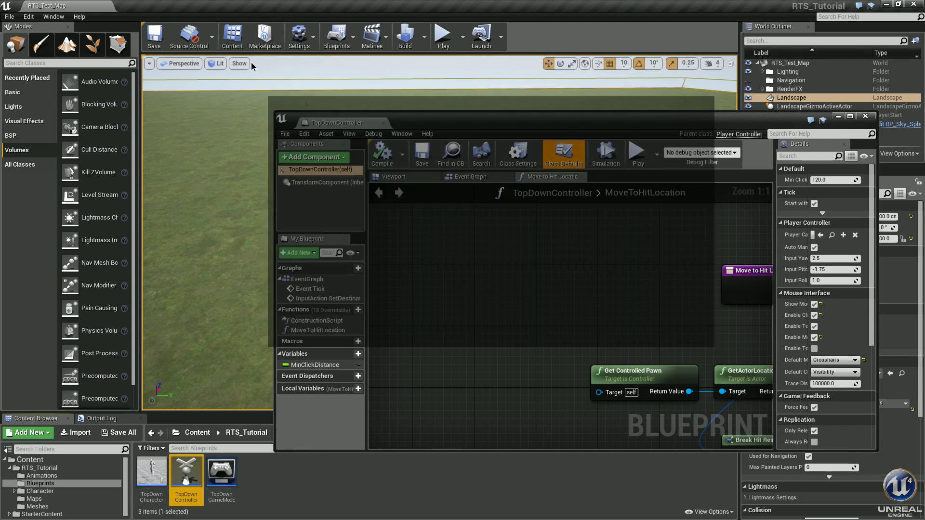
{"action": "scroll", "coordinate": [381, 192], "scroll_direction": "down", "scroll_amount": 10}
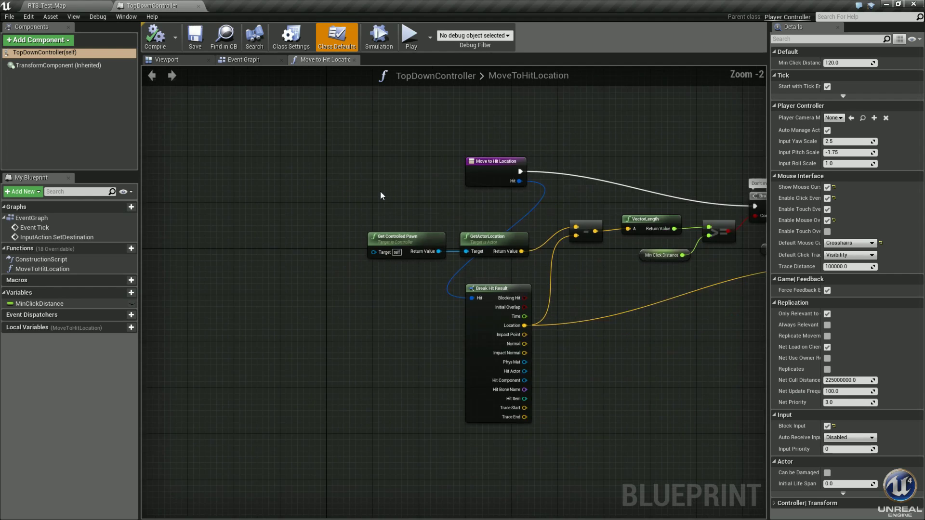
{"action": "scroll", "coordinate": [373, 175], "scroll_direction": "up", "scroll_amount": 5}
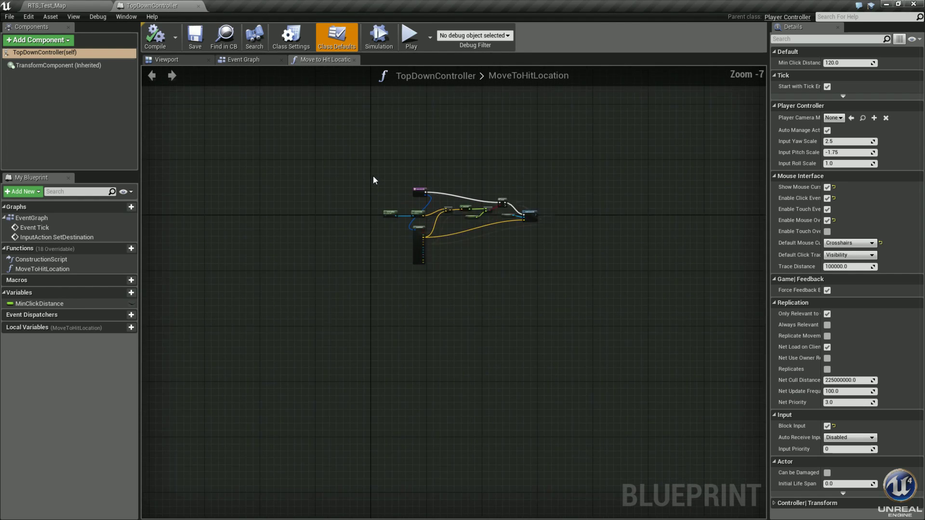
{"action": "left_click_drag", "start_coordinate": [326, 172], "coordinate": [711, 400]}
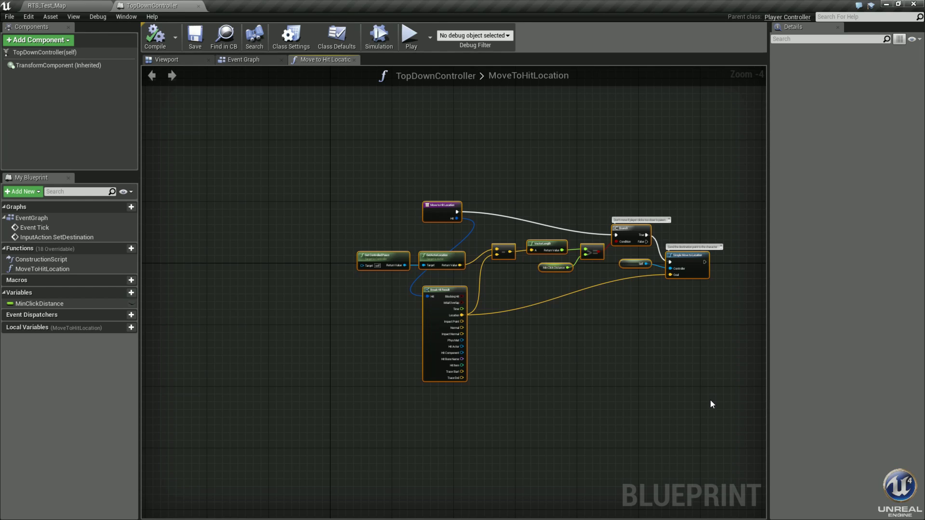
{"action": "key", "text": "Delete"}
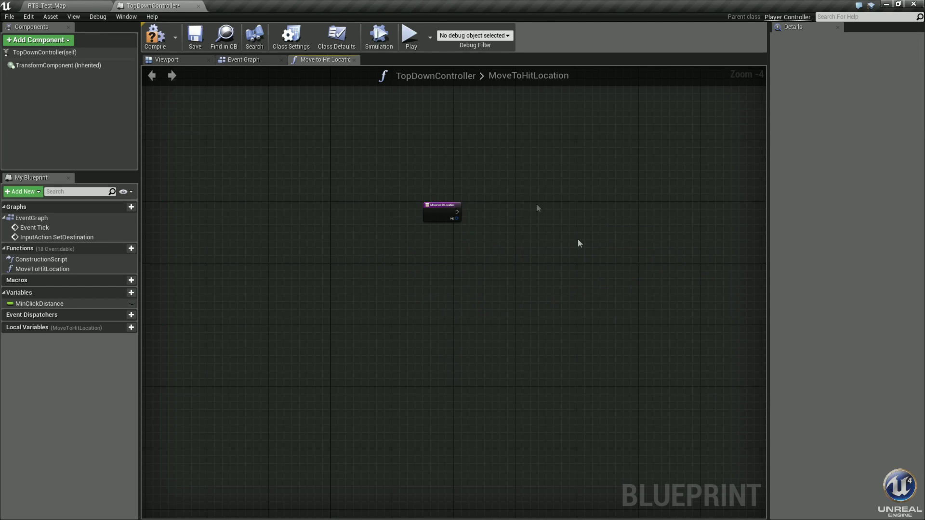
Step: Close the function graph and delete the InputAction SetDestination node
{"action": "left_click", "coordinate": [354, 60]}
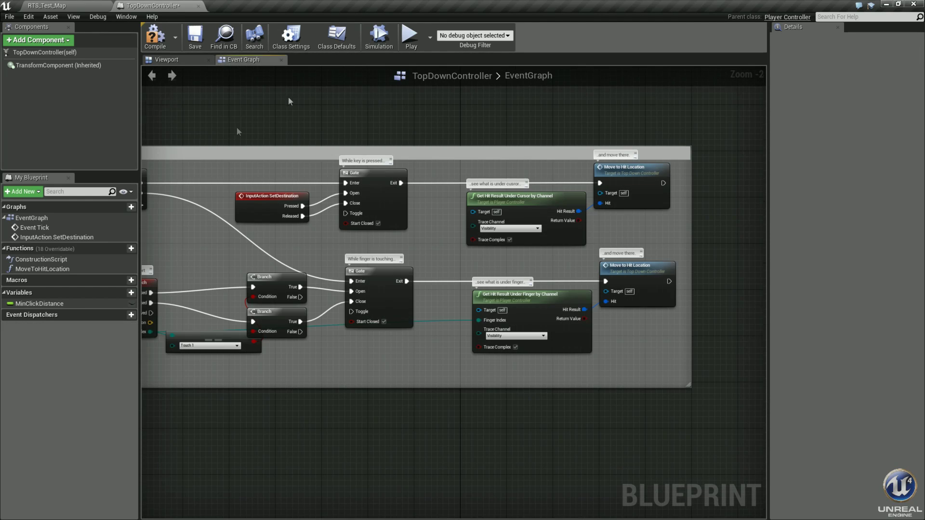
{"action": "left_click", "coordinate": [47, 239]}
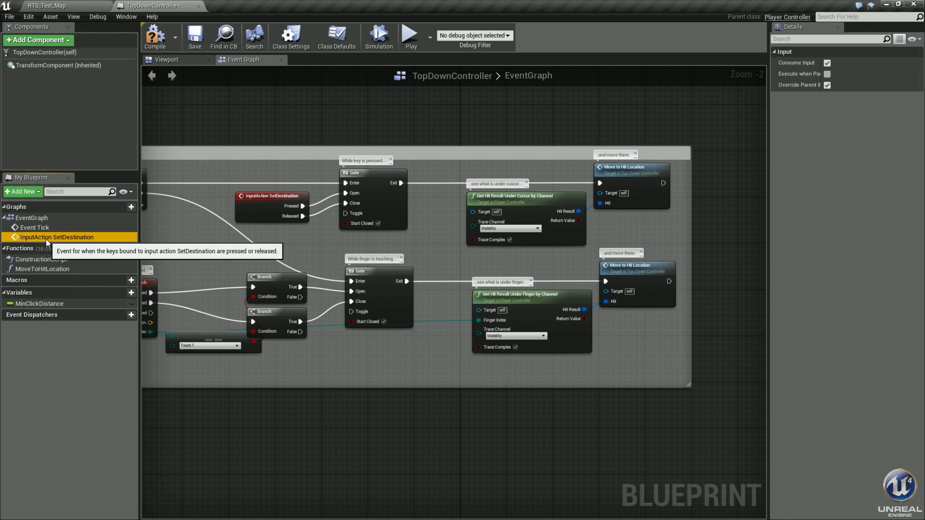
{"action": "left_click", "coordinate": [43, 231]}
{"action": "left_click", "coordinate": [42, 238]}
{"action": "right_click", "coordinate": [43, 239]}
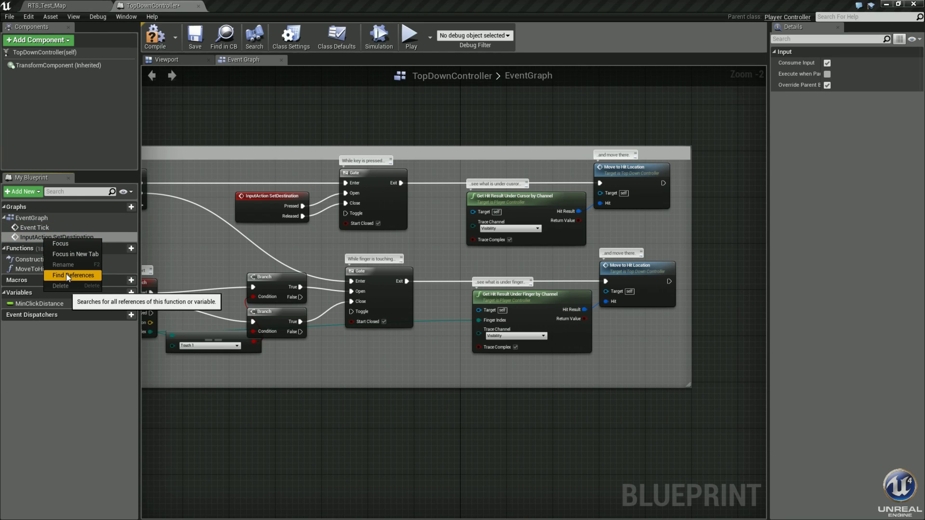
{"action": "left_click", "coordinate": [88, 359]}
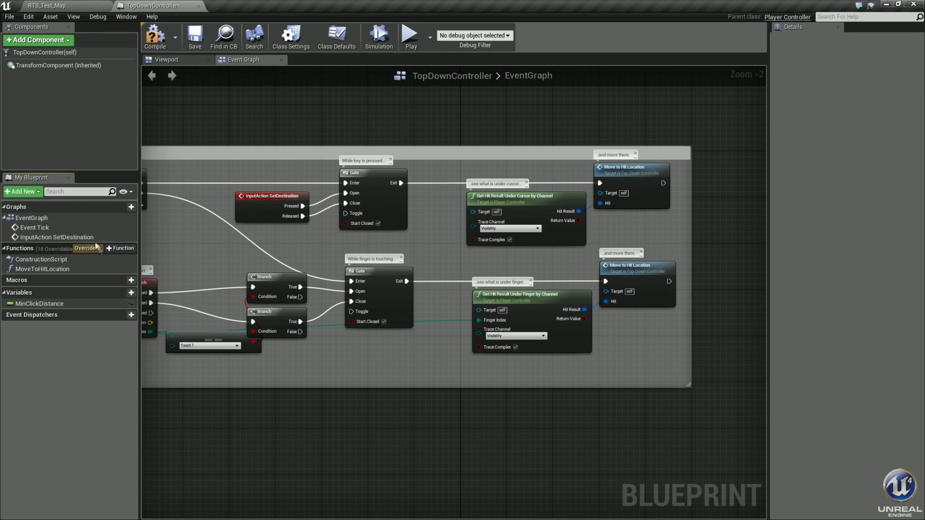
{"action": "double_click", "coordinate": [62, 236]}
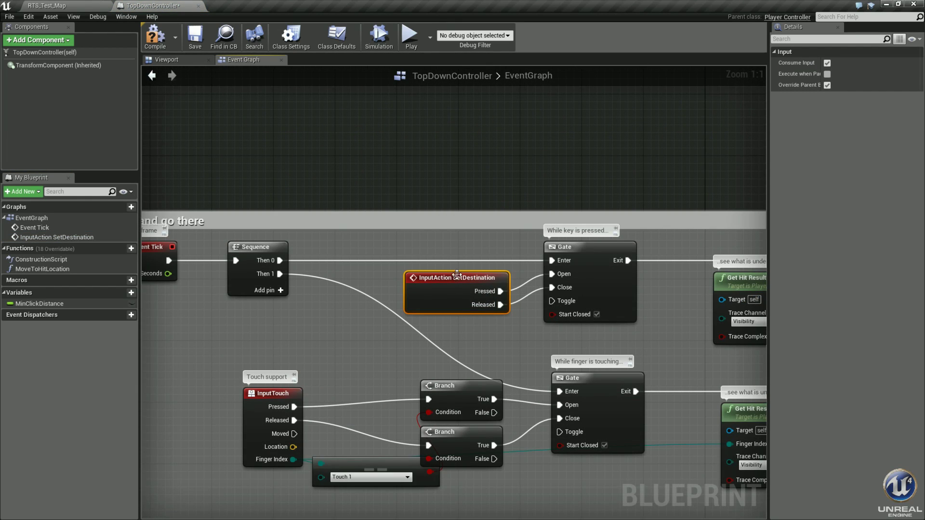
{"action": "key", "text": "Delete"}
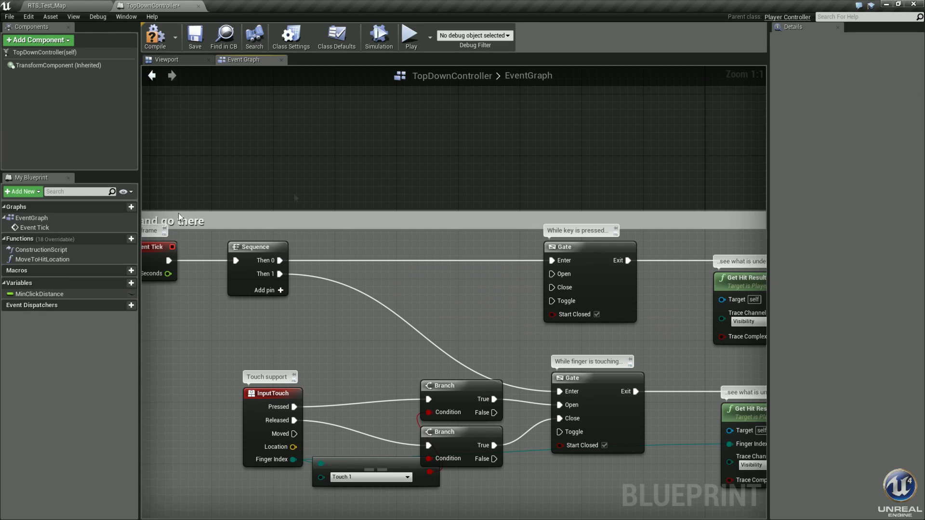
Step: Delete the MoveToHitLocation function and all remaining Event Graph nodes
{"action": "left_click", "coordinate": [51, 261]}
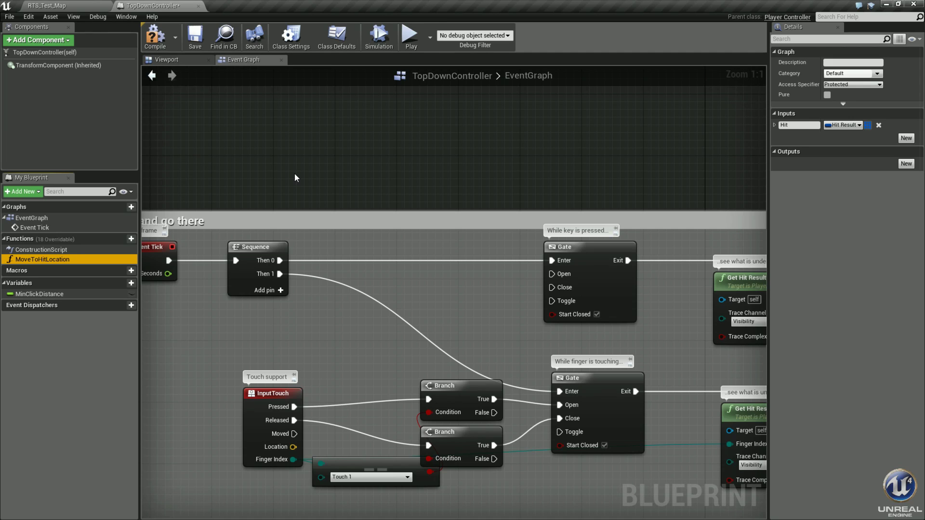
{"action": "key", "text": "Delete"}
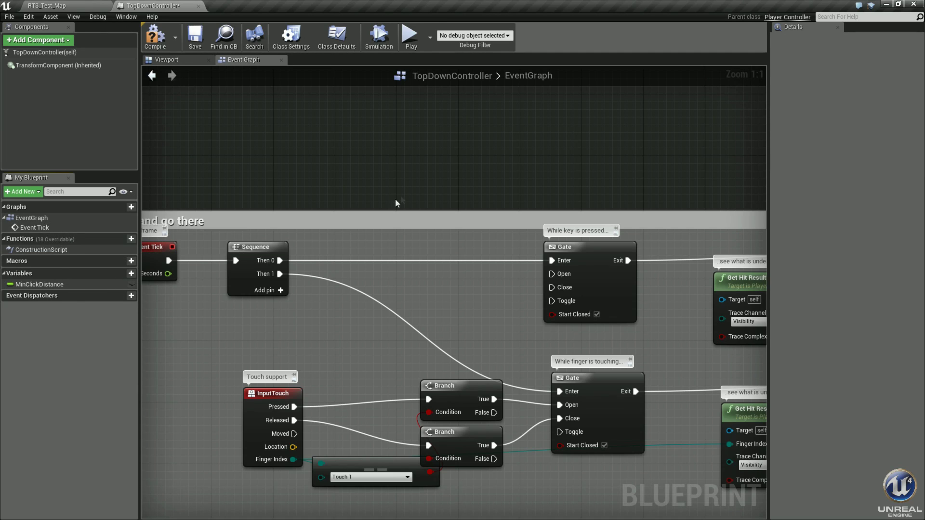
{"action": "scroll", "coordinate": [397, 203], "scroll_direction": "down", "scroll_amount": 5}
{"action": "left_click_drag", "start_coordinate": [263, 182], "coordinate": [679, 356]}
{"action": "key", "text": "Delete"}
Step: Save TopDownController and return to the RTS_Test_Map level editor
{"action": "scroll", "coordinate": [417, 321], "scroll_direction": "down", "scroll_amount": 1}
{"action": "scroll", "coordinate": [417, 321], "scroll_direction": "down", "scroll_amount": 1}
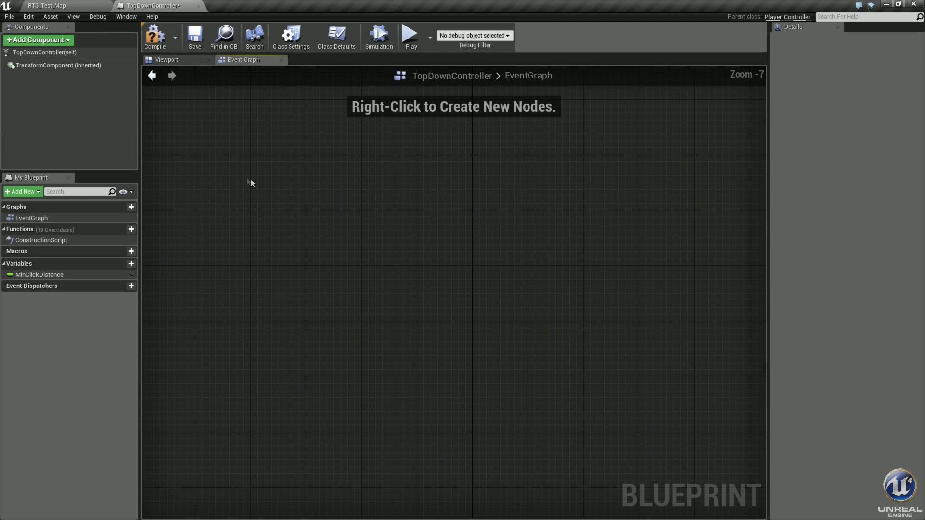
{"action": "left_click", "coordinate": [195, 40]}
{"action": "left_click", "coordinate": [82, 5]}
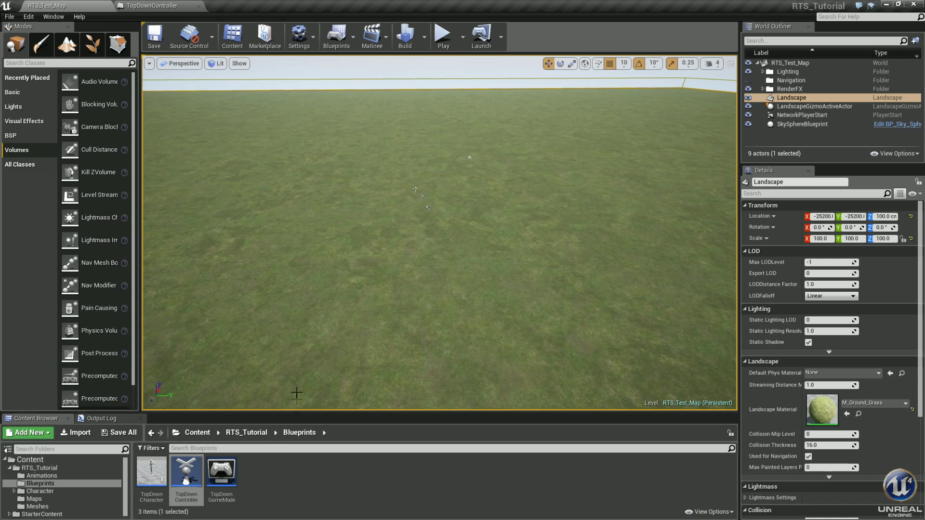